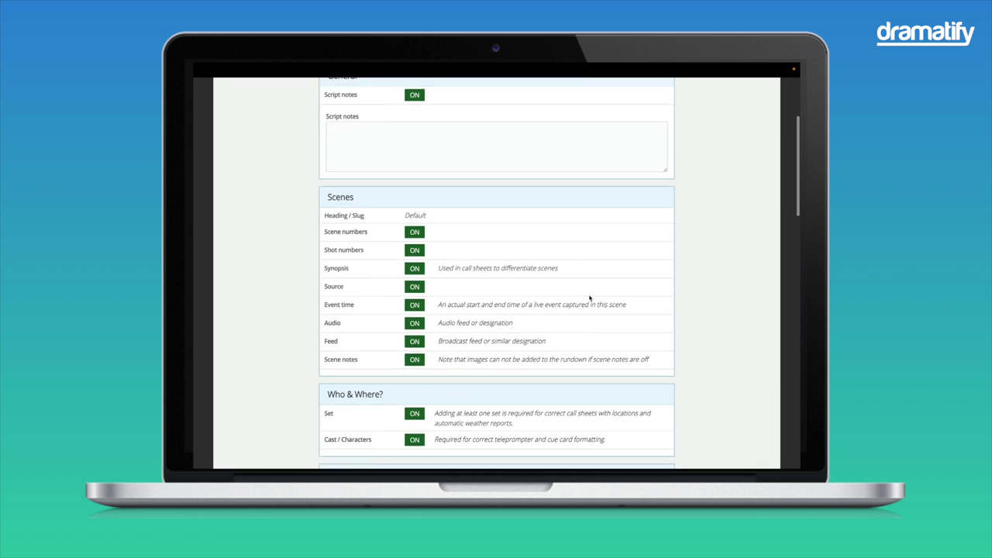
Switch the Notes shot column ON in The Show's settings and open its Column order list
scroll(589, 298, down, 3)
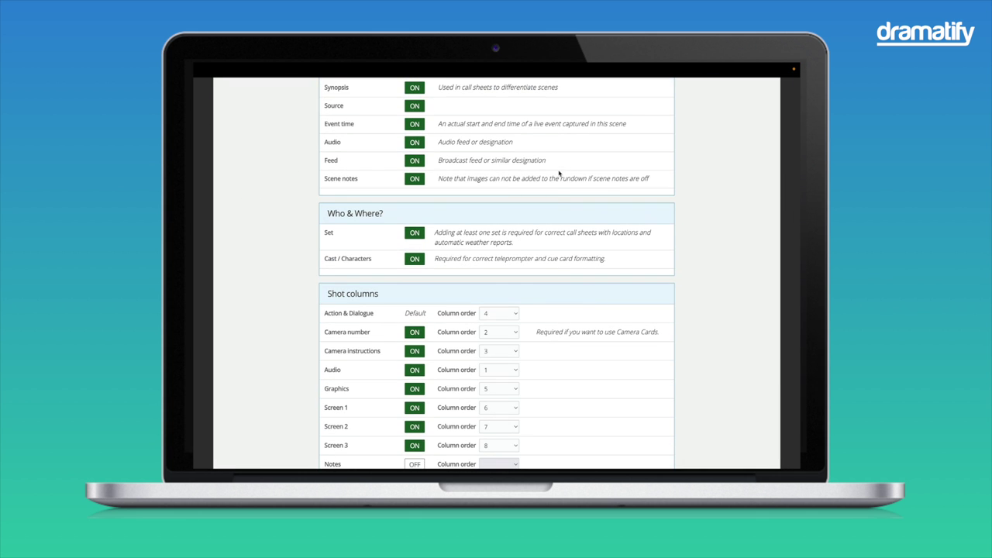
scroll(558, 174, down, 3)
click(415, 282)
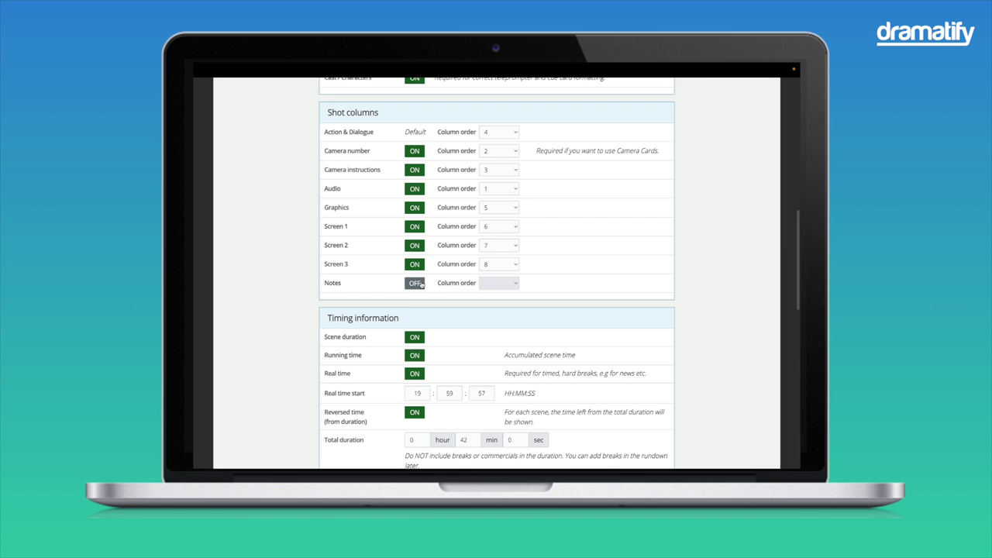
click(498, 282)
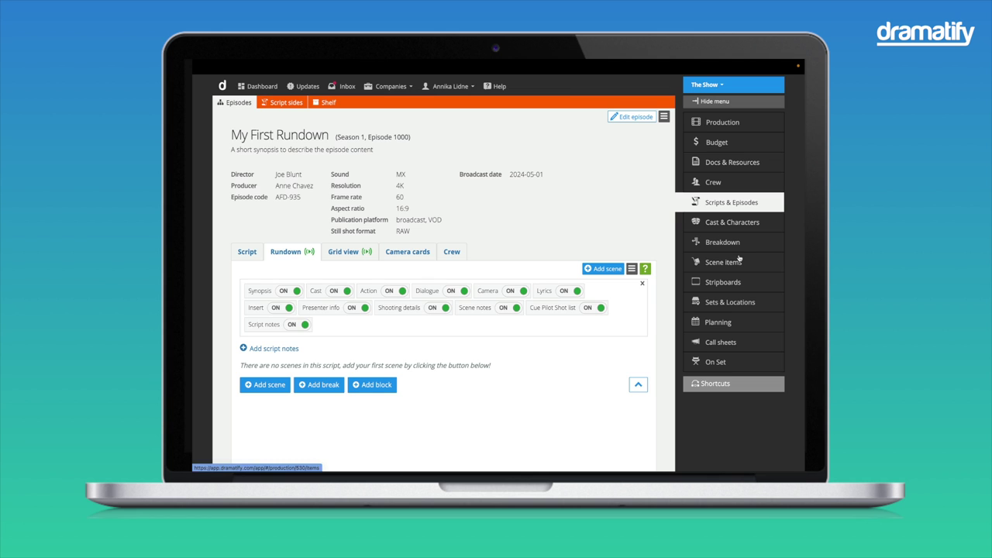
Check the episode menu, then show the Rundown tab's options list with text size, breaks and live mode
click(664, 117)
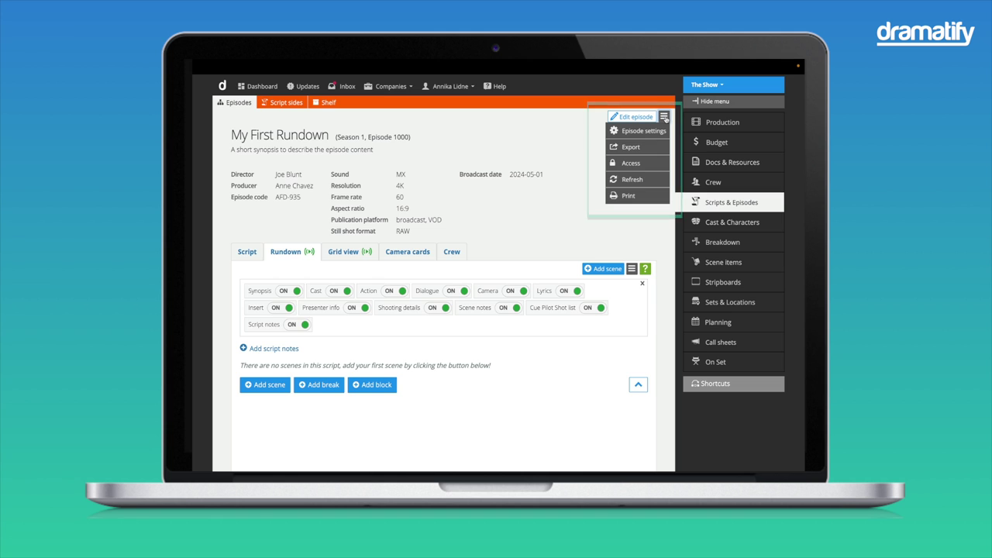
click(664, 117)
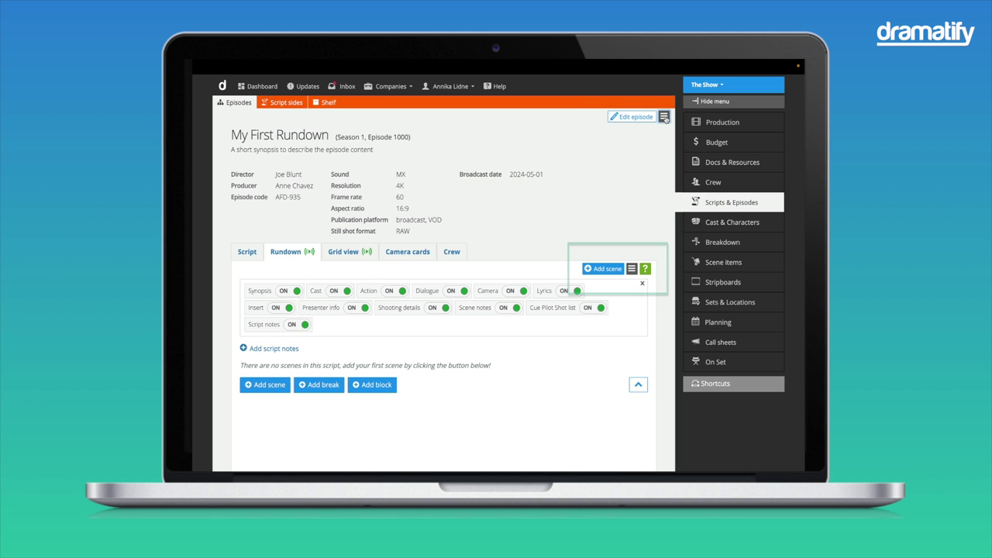
click(632, 268)
scroll(631, 276, down, 1)
scroll(631, 276, down, 1)
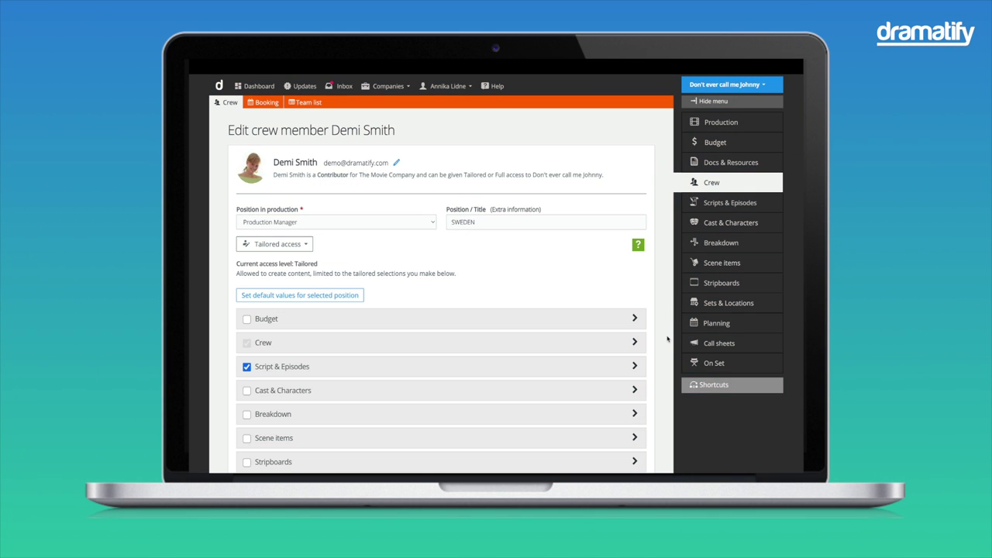
Under Script & Episodes, tick Content editor and Full access for the crew member
scroll(667, 339, down, 2)
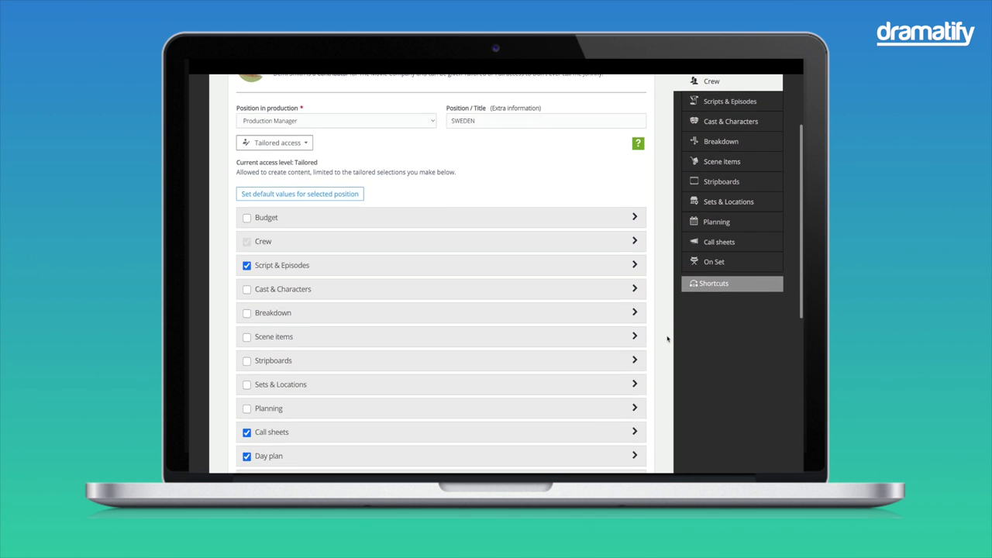
click(635, 223)
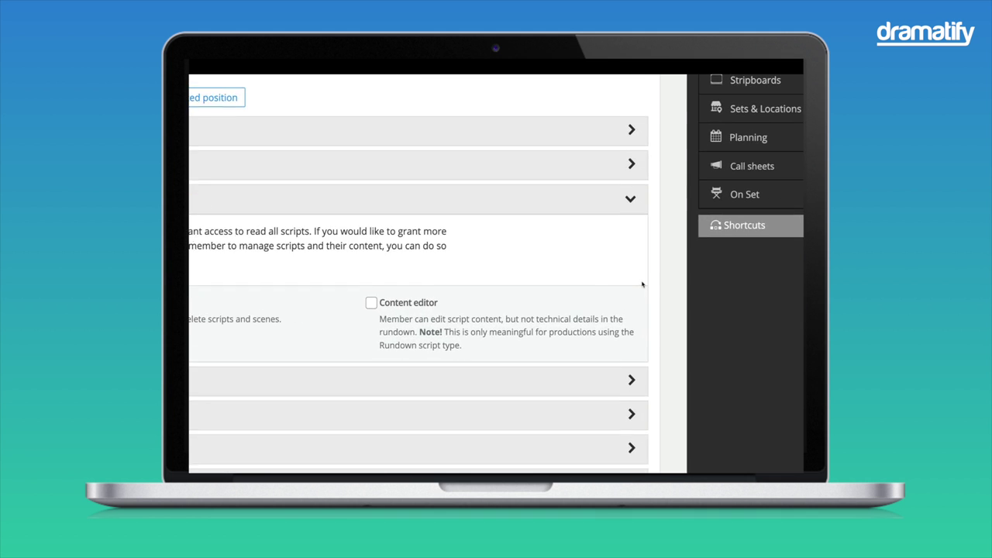
click(378, 310)
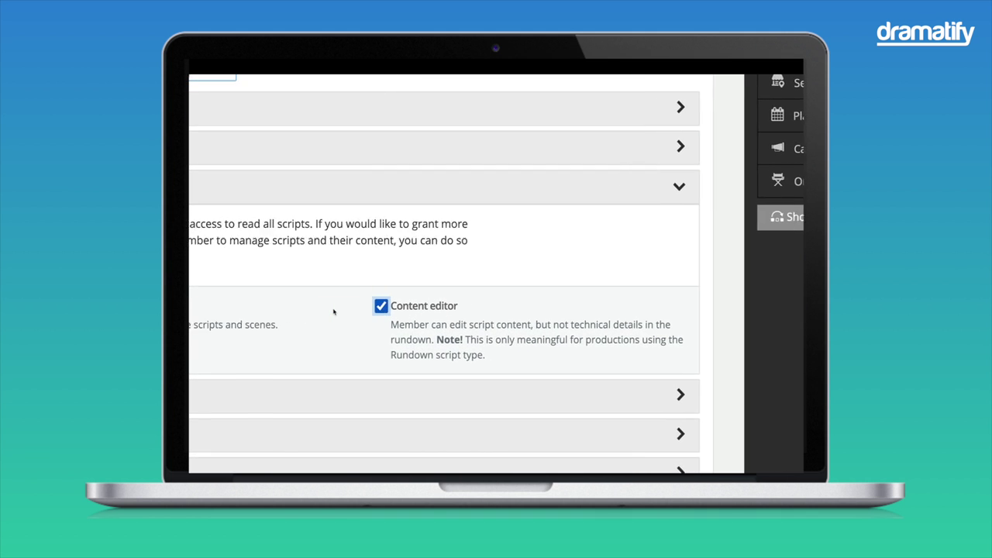
click(291, 307)
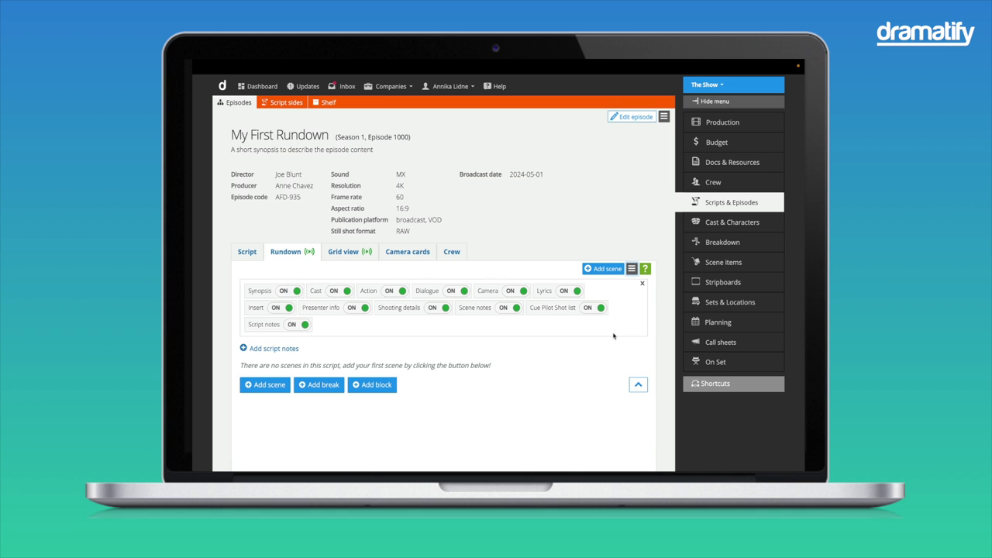
Add scene 1 to the rundown, then check and close the rundown options list
click(606, 269)
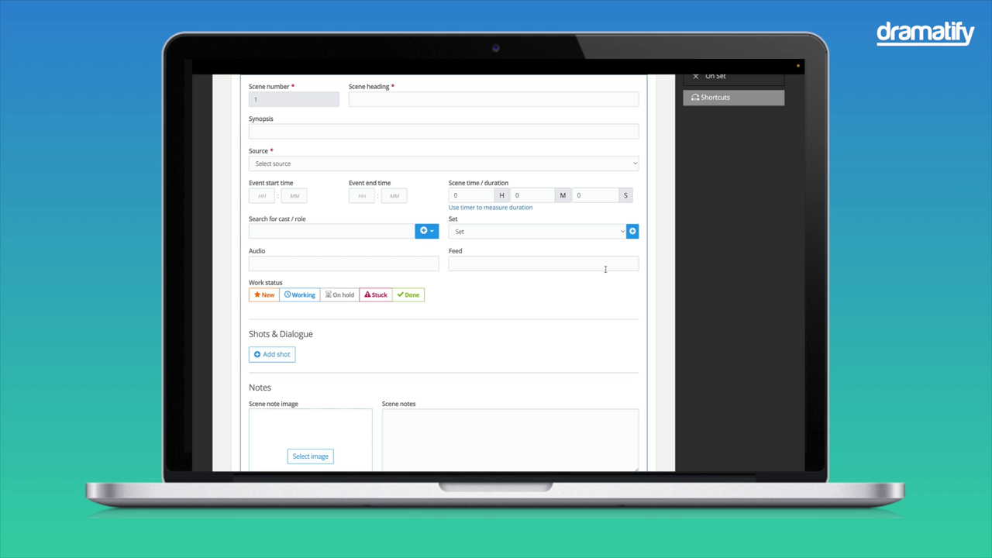
scroll(675, 268, up, 3)
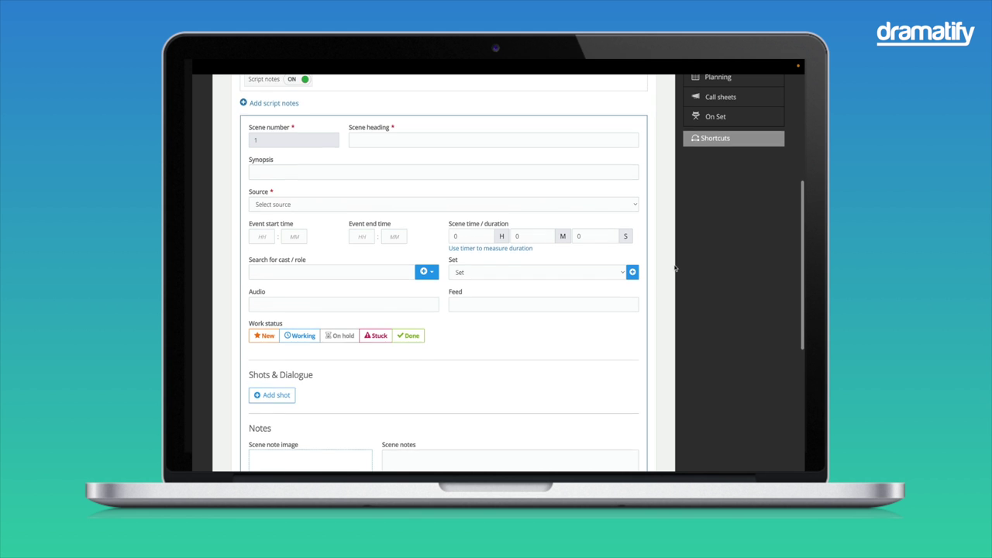
click(632, 141)
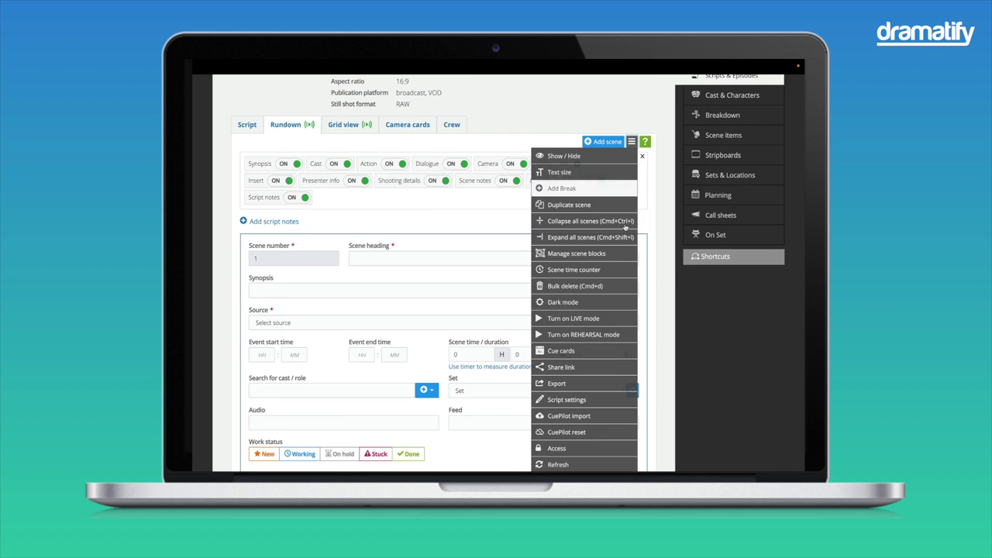
scroll(613, 328, down, 2)
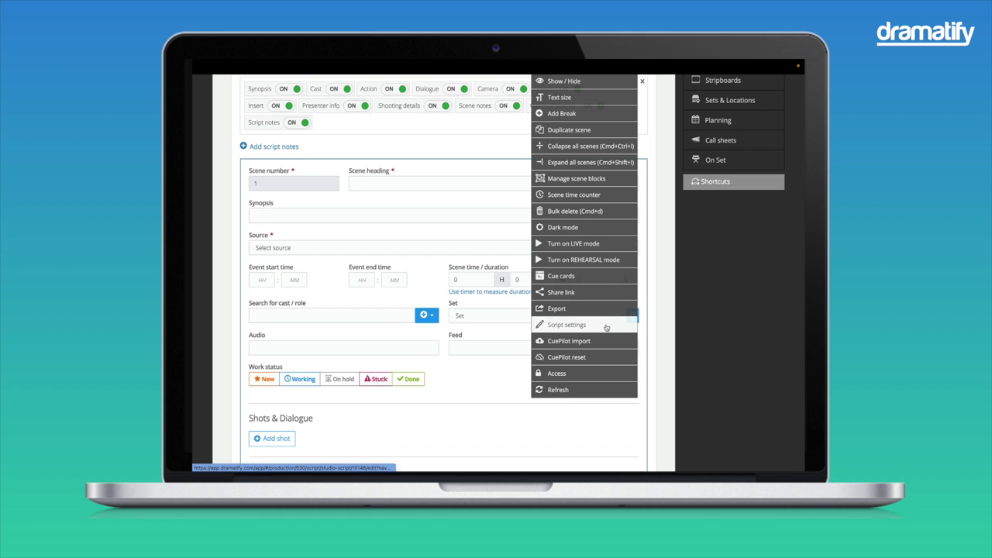
click(656, 308)
scroll(652, 279, up, 1)
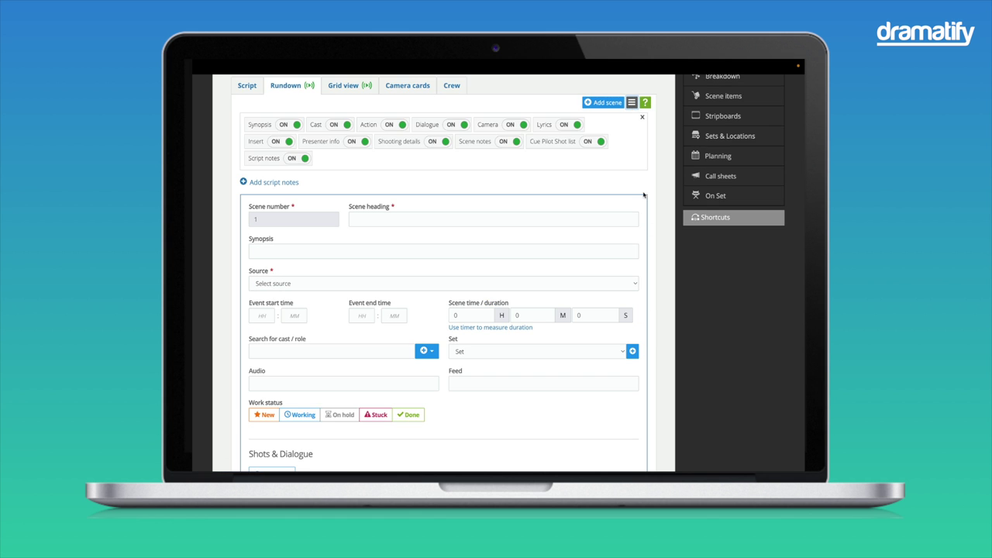
Enter scene heading 'My first rundown' and synopsis 'A sysopsis' for scene 1
scroll(645, 254, down, 3)
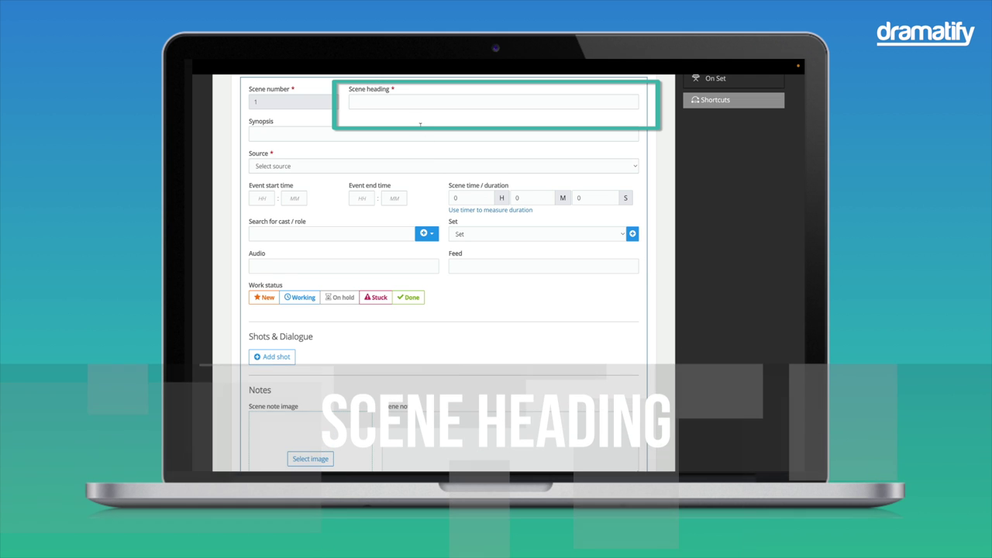
click(411, 102)
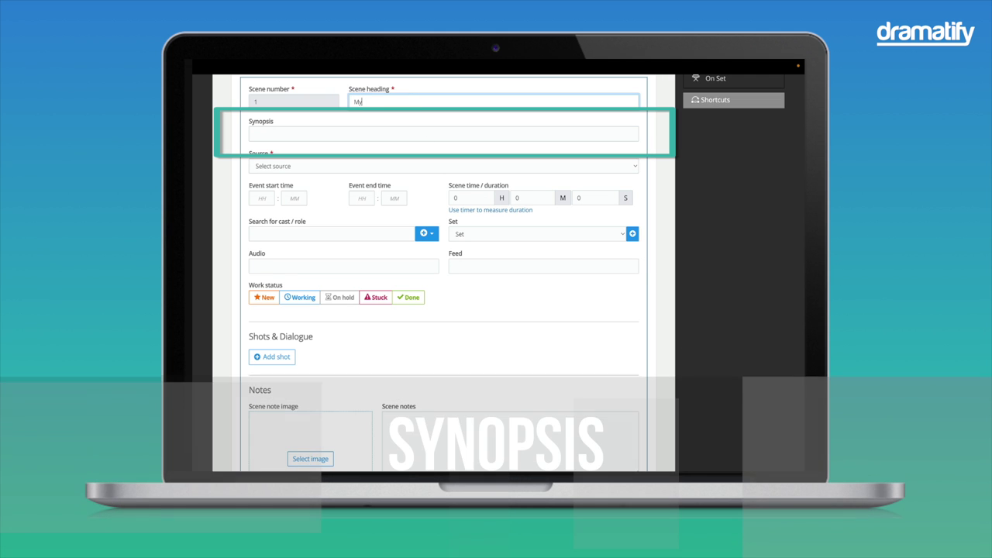
text(first rundo)
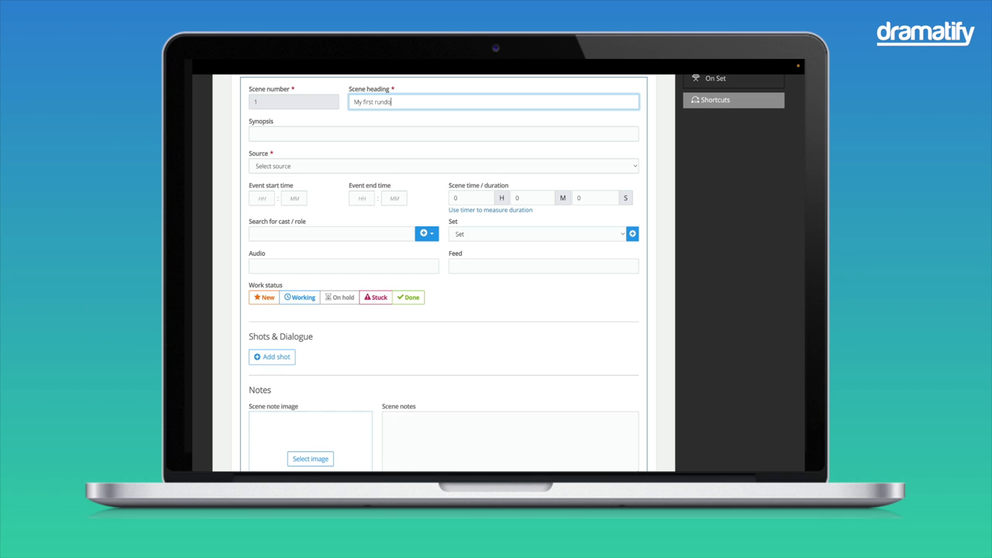
text(wn)
click(254, 134)
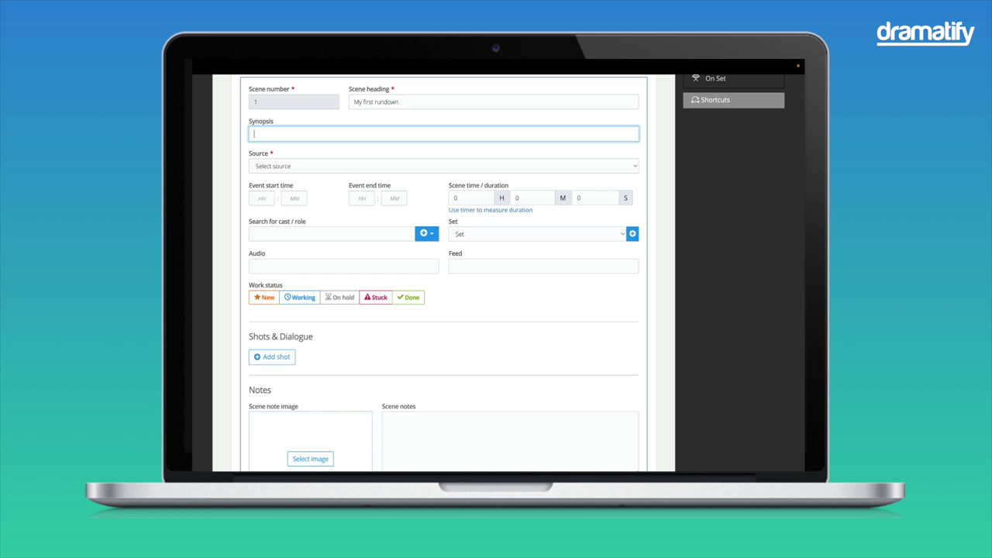
text(A sysopsis)
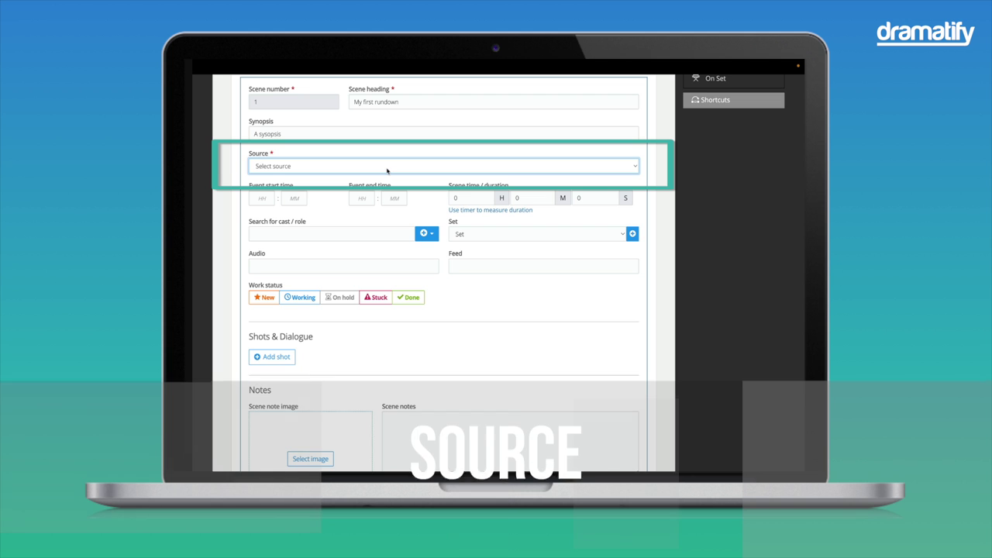
Set the scene source to Other (custom source) and name it 'My source'
click(387, 167)
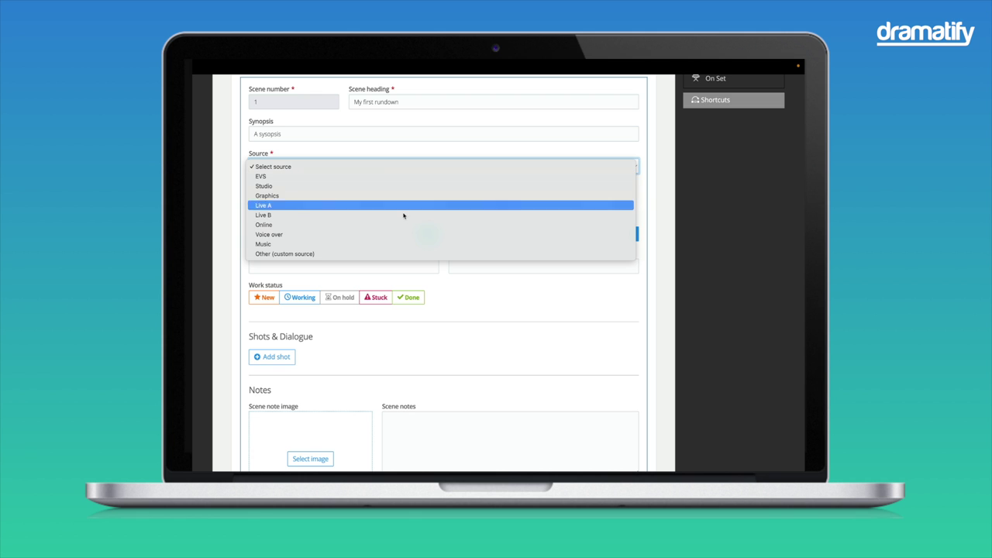
click(401, 254)
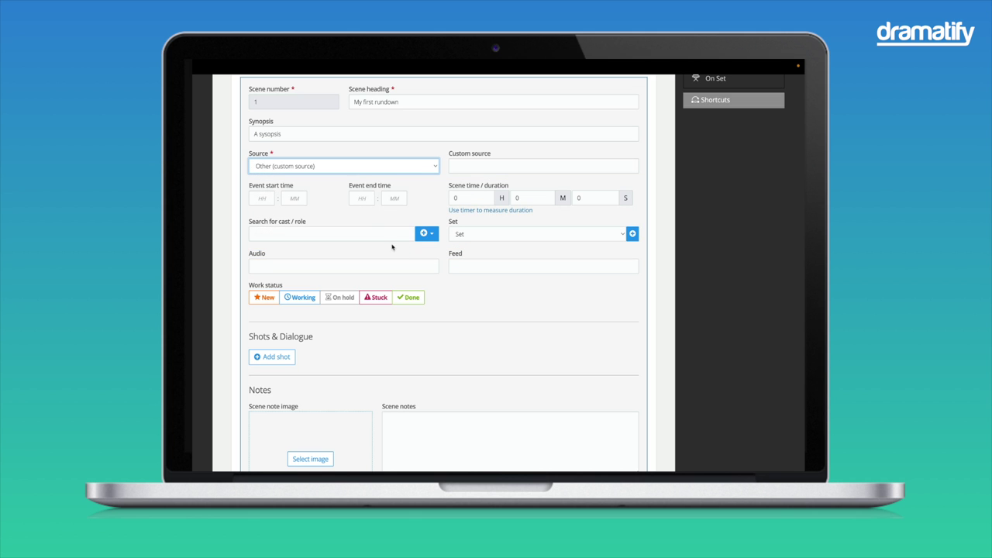
click(455, 166)
text(M)
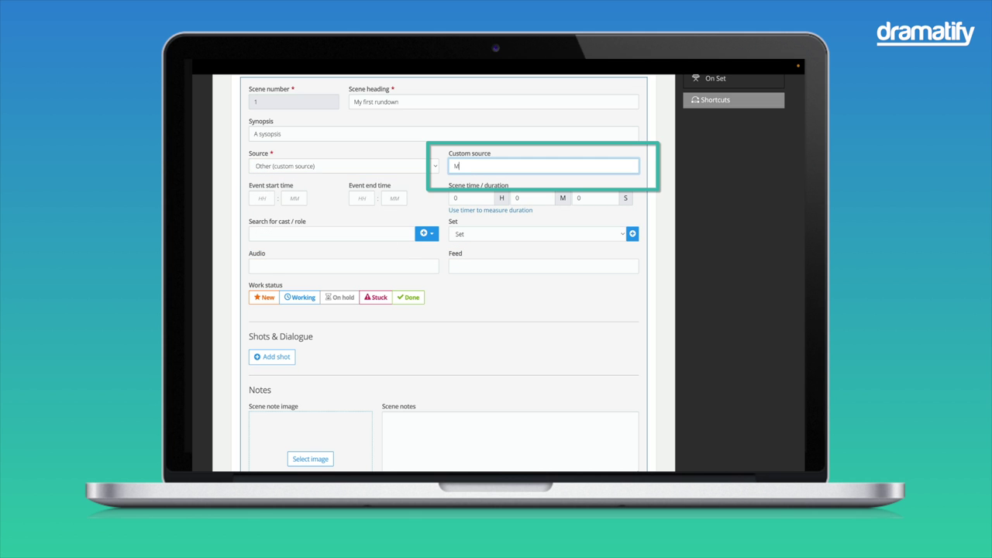
text(y source)
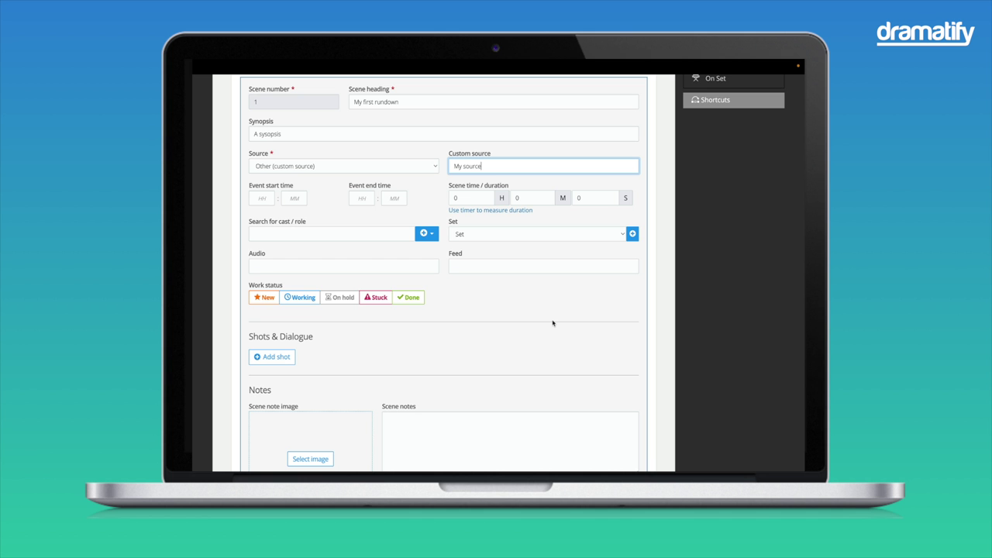
scroll(553, 323, down, 2)
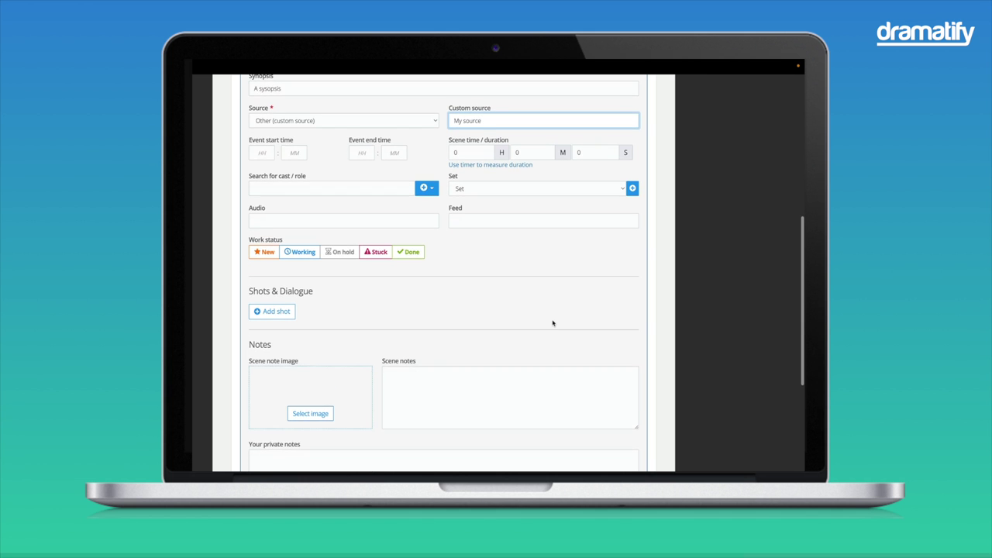
Enter event start time 18:00 and event end time 18:55
click(260, 134)
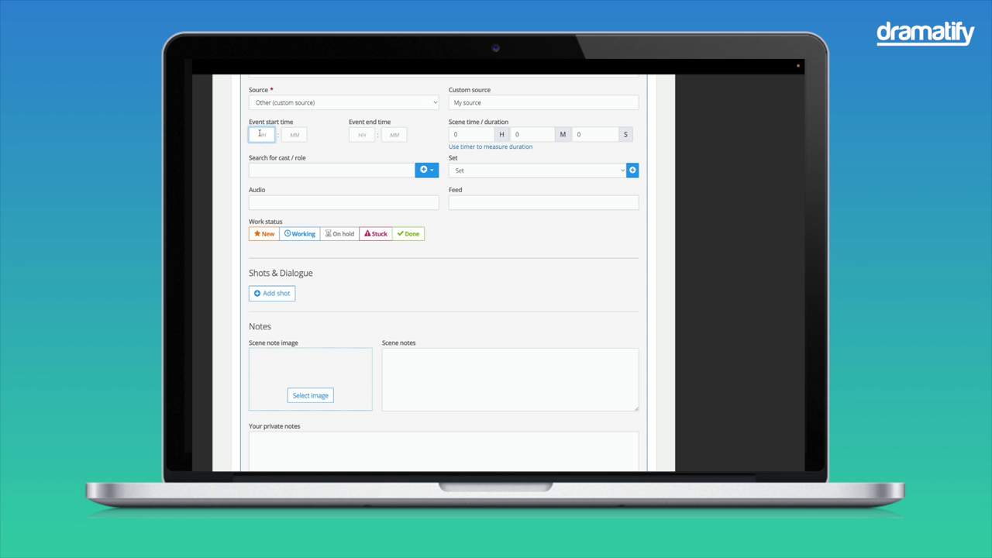
text(180)
text(0)
text(18)
text(55)
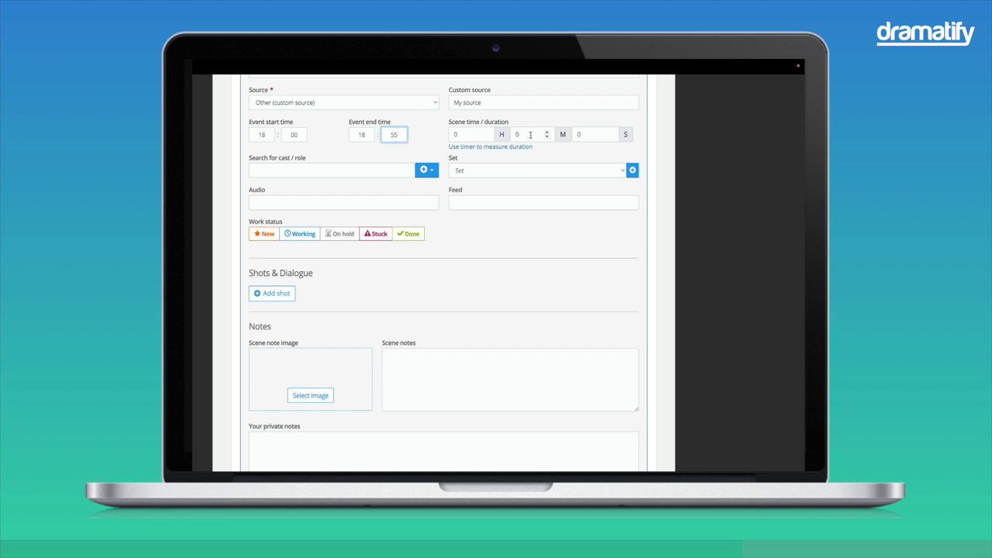
Change the scene duration fields to 5 minutes and 35 seconds
click(530, 134)
key(BackSpace)
text(5)
key(Tab)
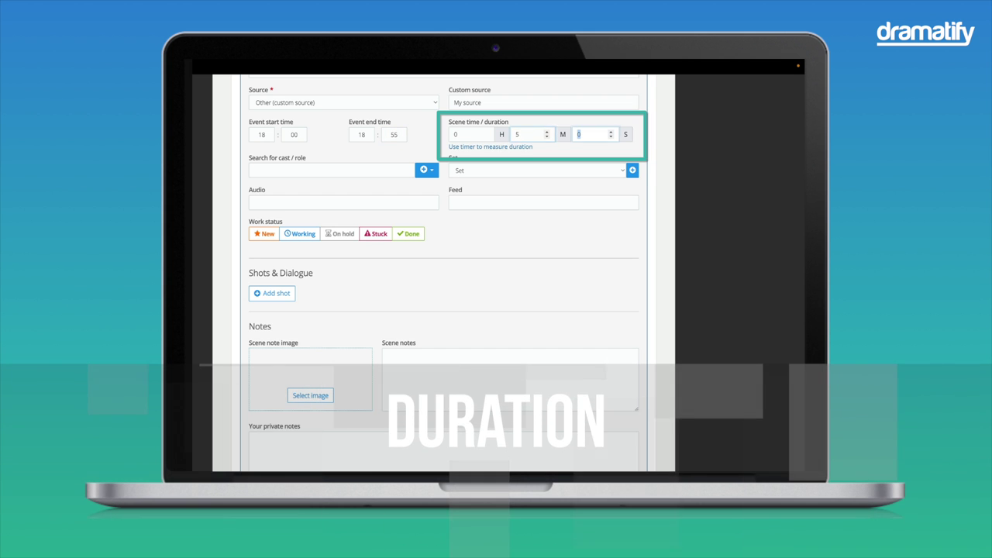
text(35)
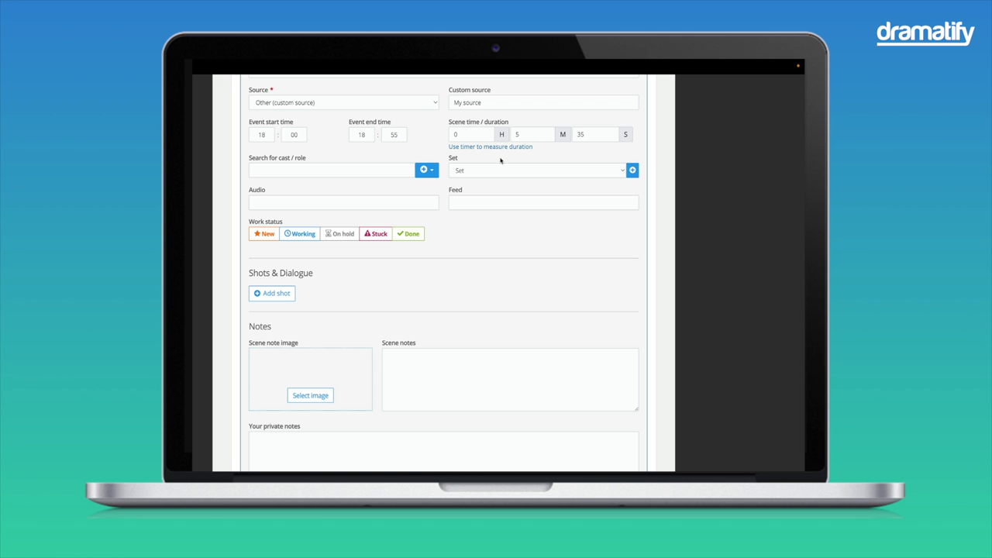
click(533, 135)
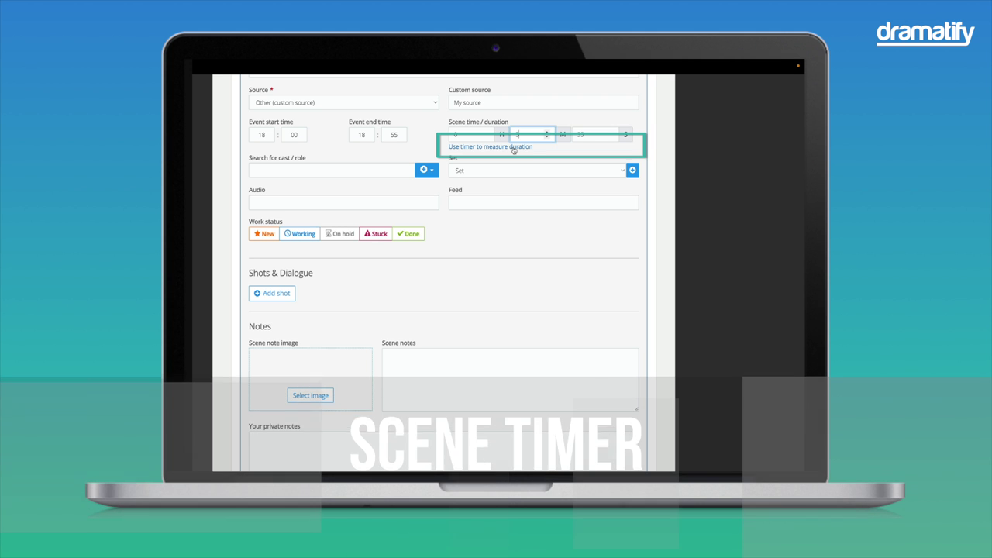
Time a five-second take with the scene timer and save it as 'Take 1'
click(501, 147)
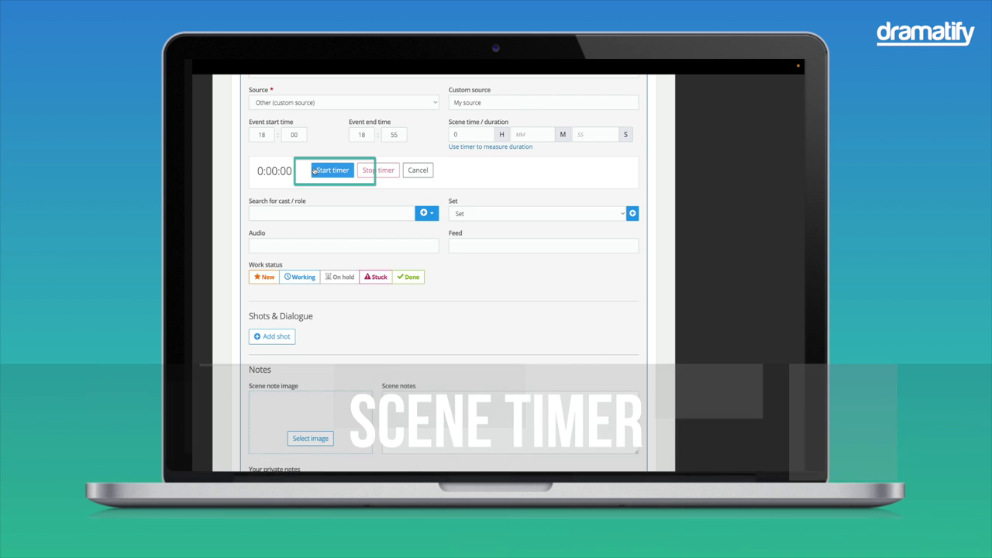
click(322, 170)
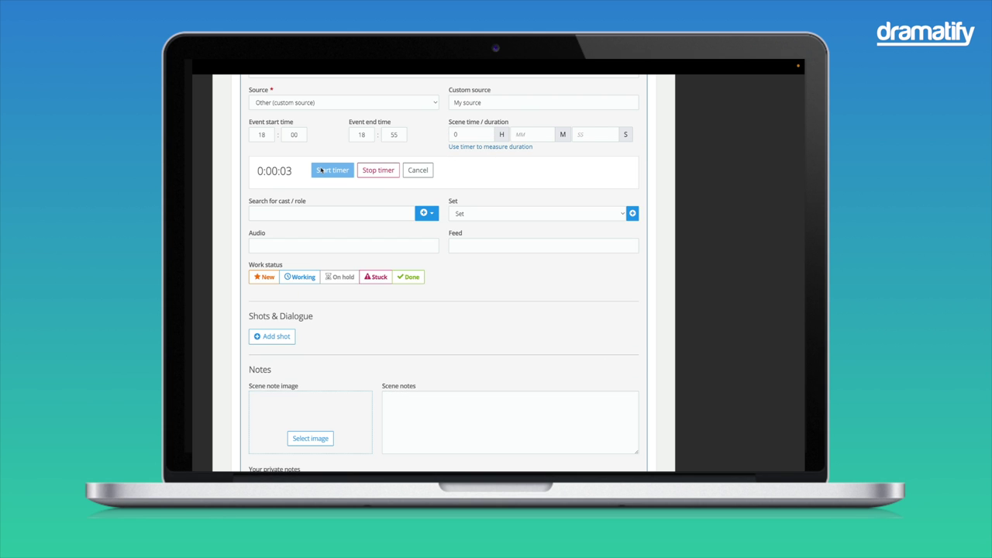
click(376, 171)
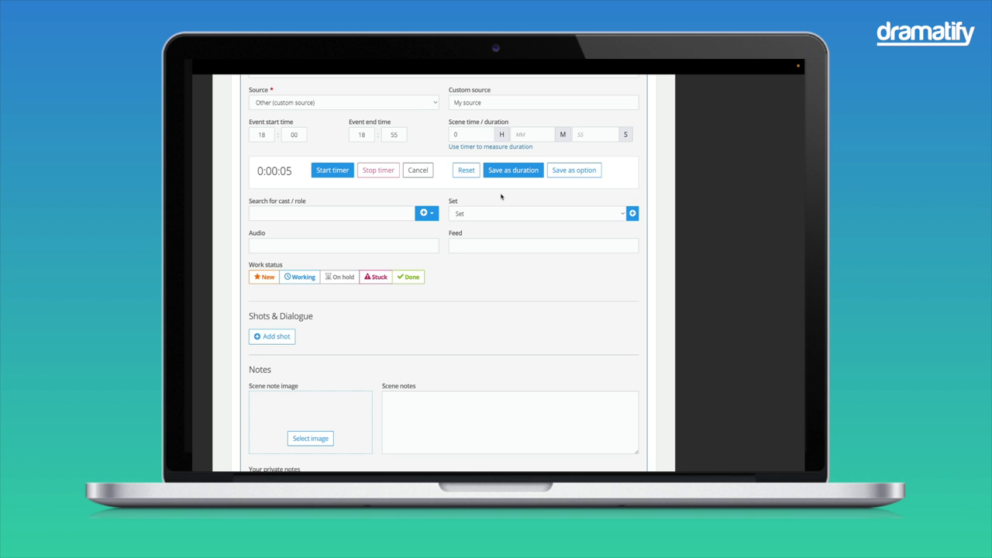
click(575, 170)
click(352, 187)
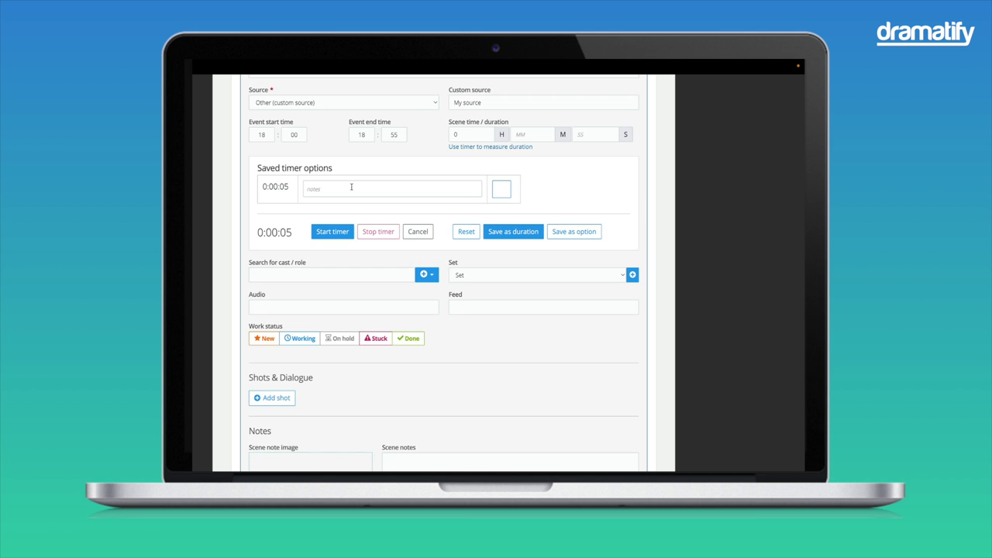
click(351, 187)
text(Take 1)
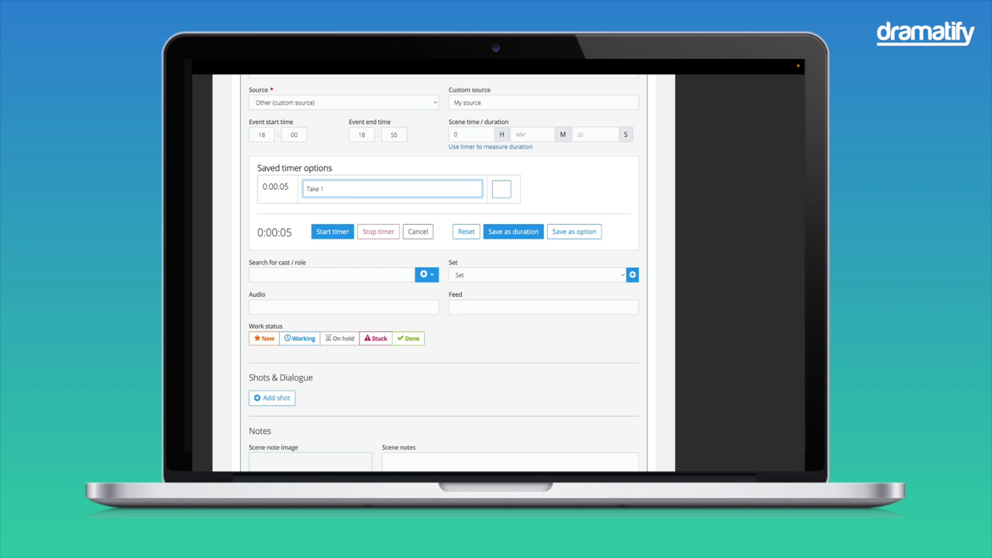
Reset and time a four-second 'Take 2', then use it as the scene duration
click(465, 231)
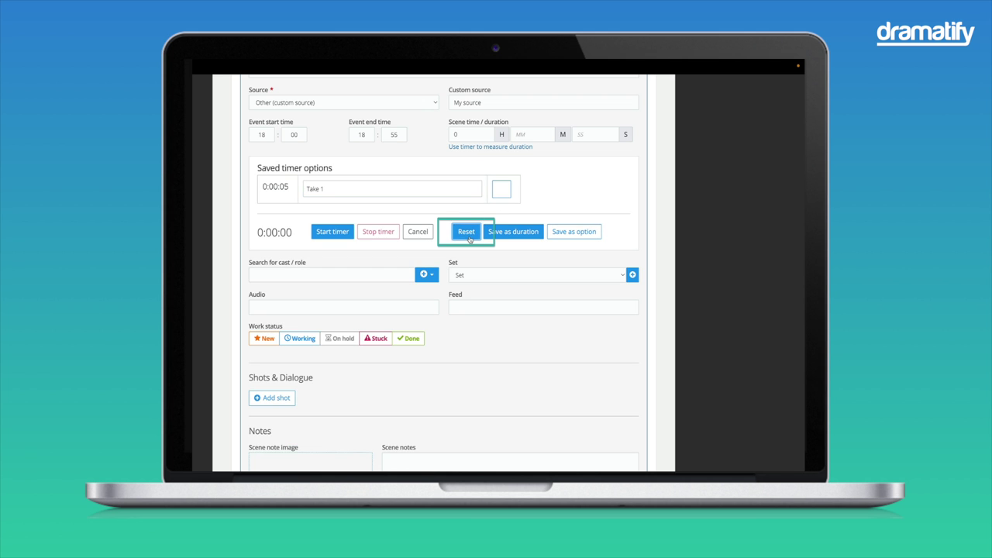
click(345, 232)
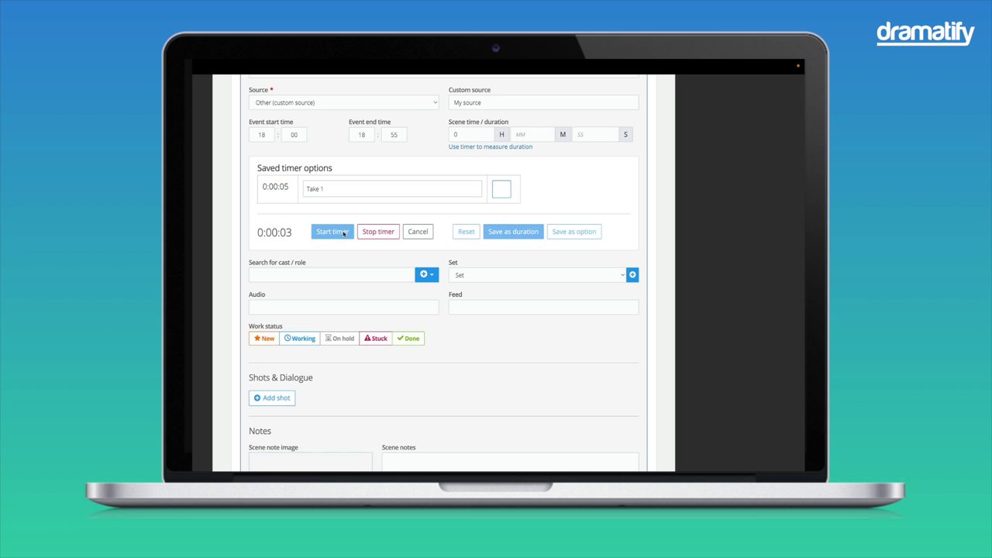
click(378, 231)
click(555, 231)
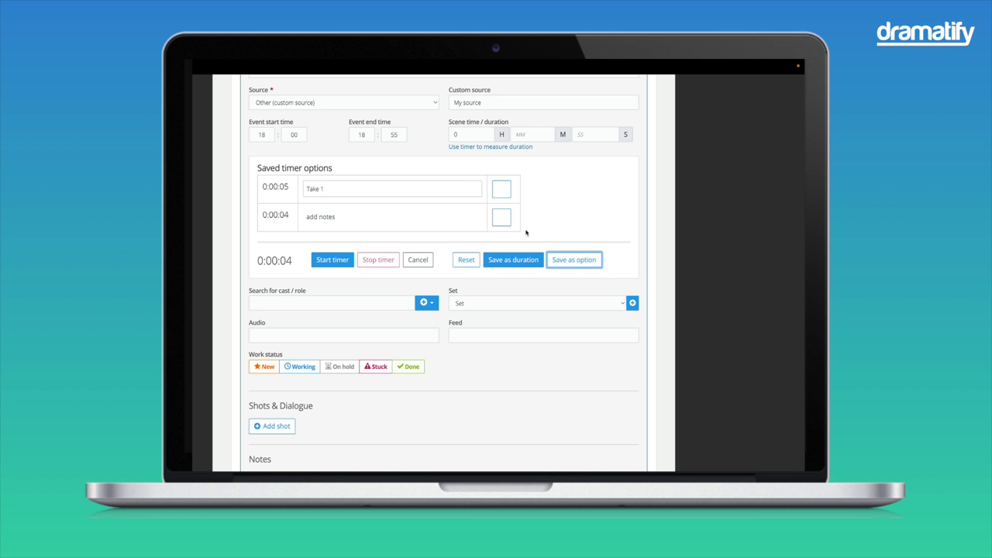
text(Take 2)
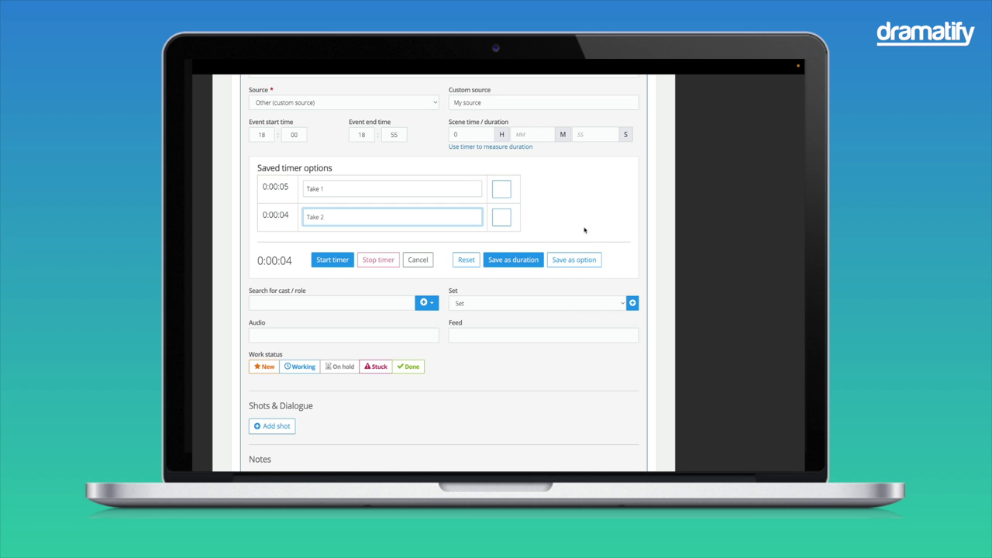
click(505, 221)
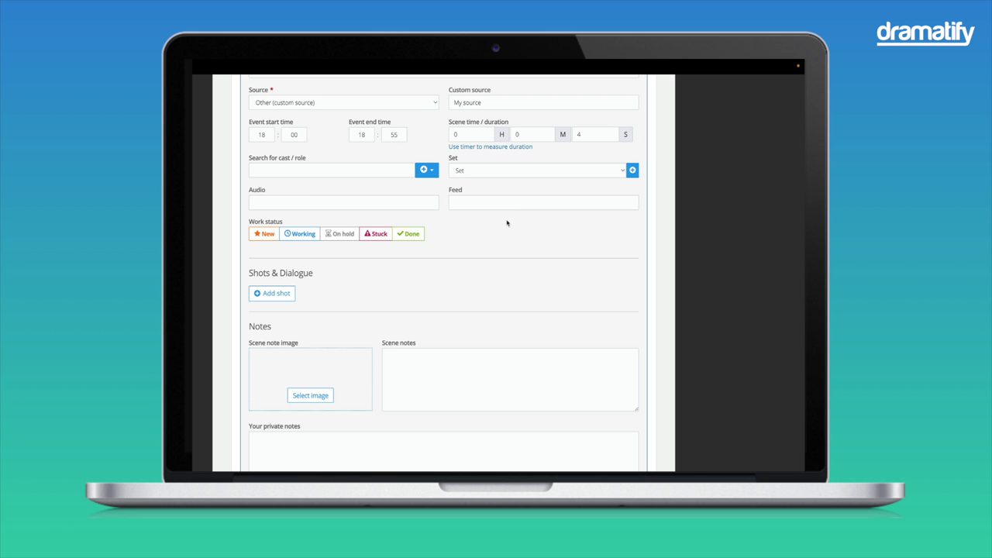
Add the second cast member from the cast / role search to scene 1
scroll(507, 222, down, 1)
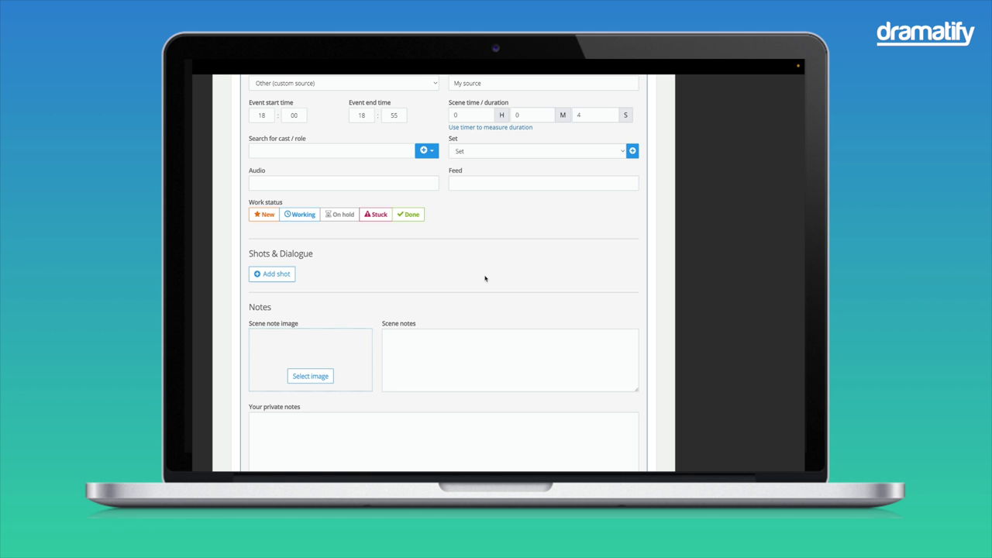
click(305, 150)
click(299, 181)
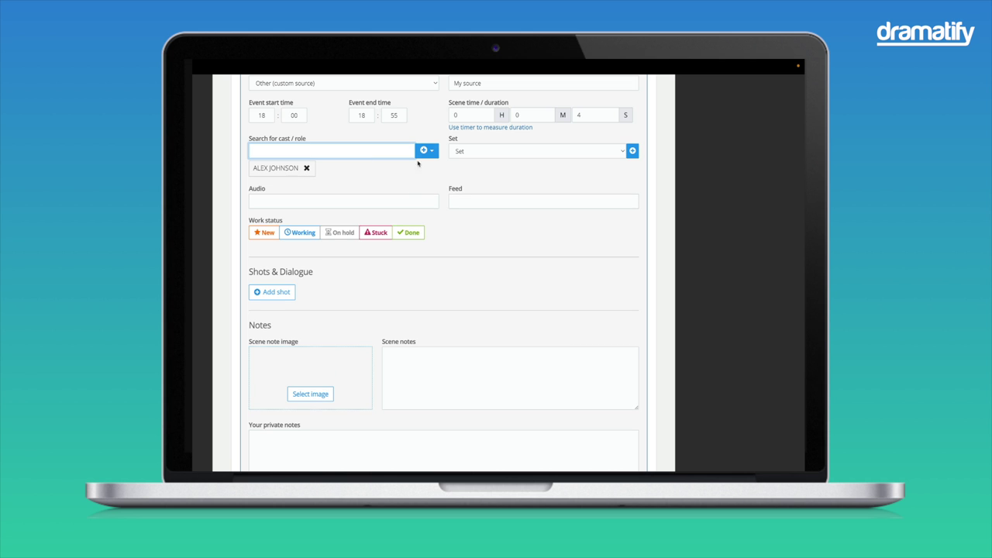
click(431, 152)
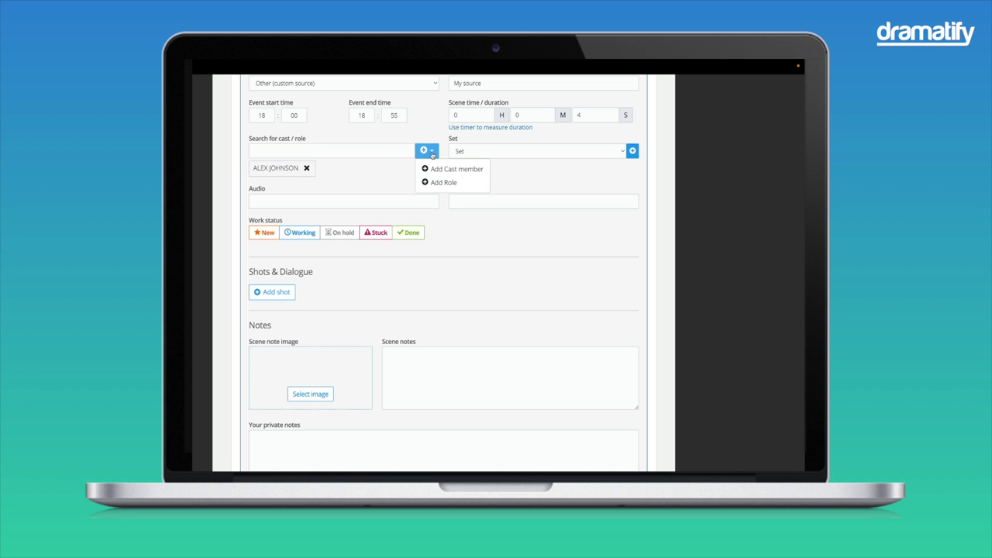
Close the add cast/role menu and bring up scene 1's Set list
click(391, 174)
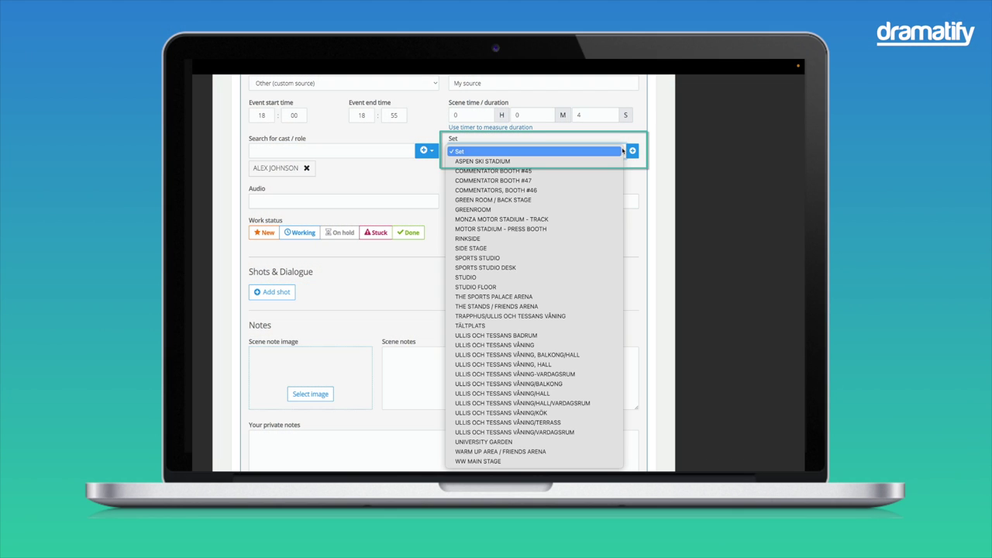
Pick SIDE STAGE as the set, enter Mixer1 for audio and TBS-1432 for feed
click(587, 249)
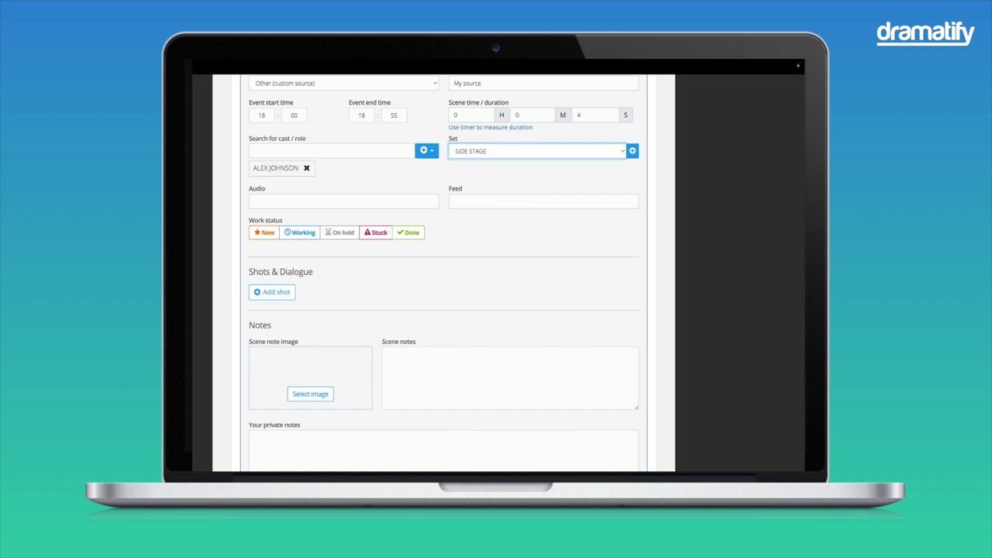
click(392, 204)
text(Mixer1)
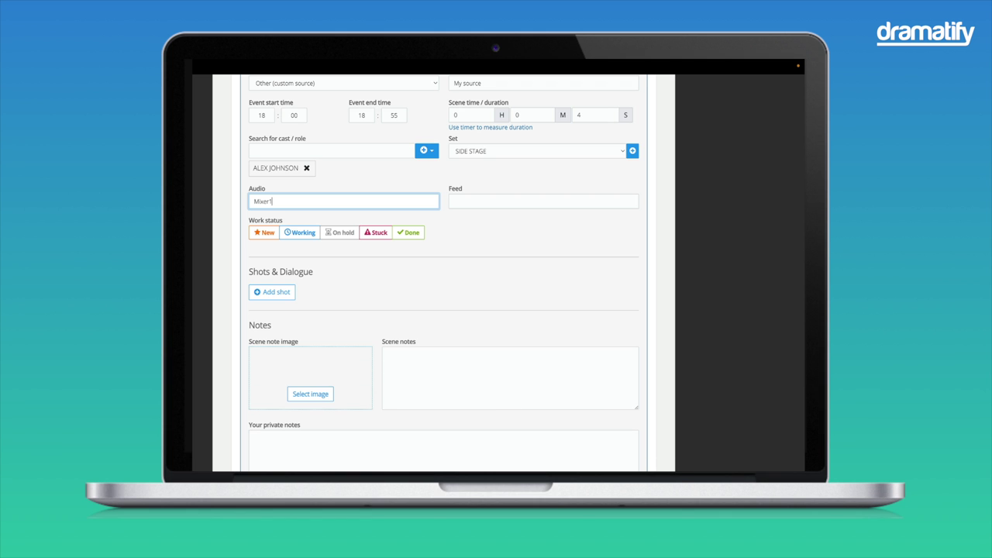
click(542, 202)
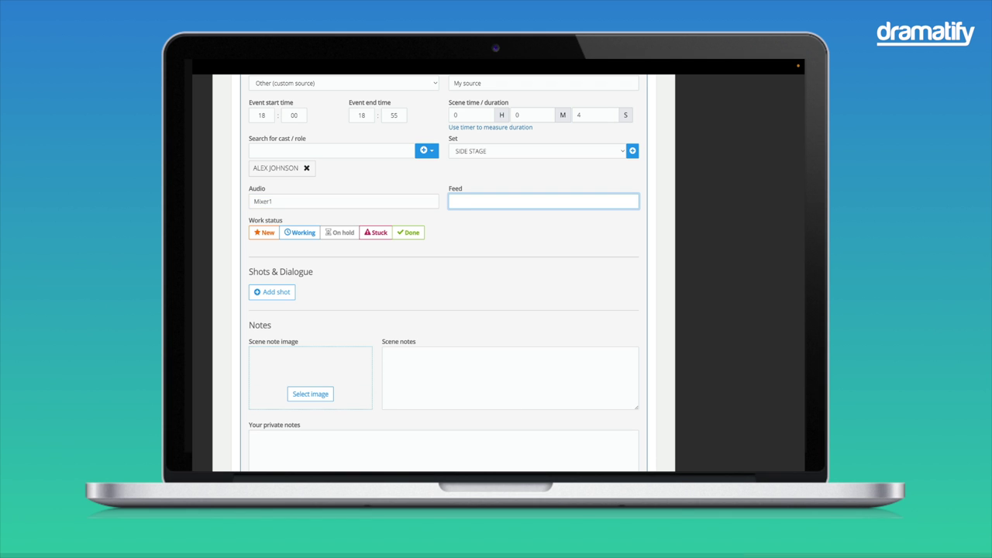
text(TBS-1432)
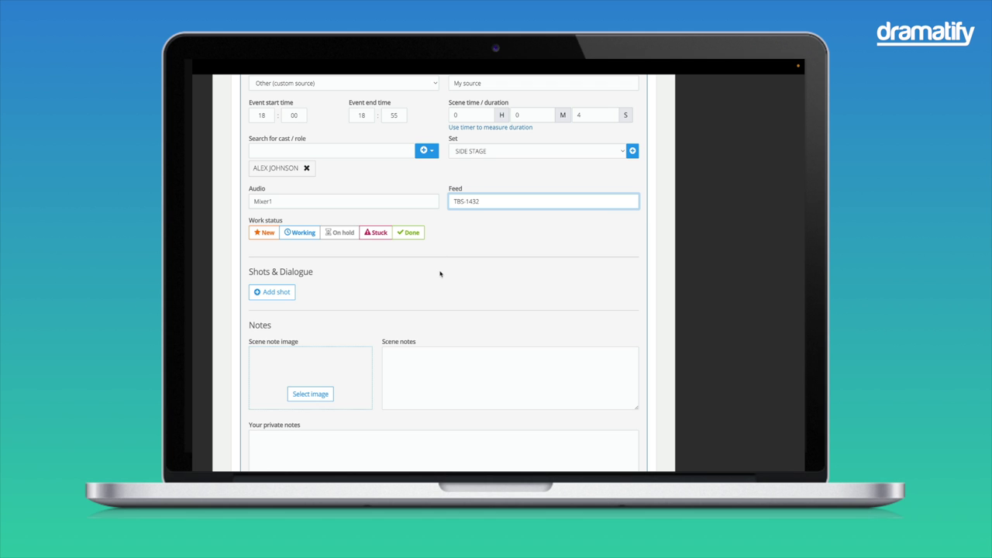
scroll(440, 274, down, 3)
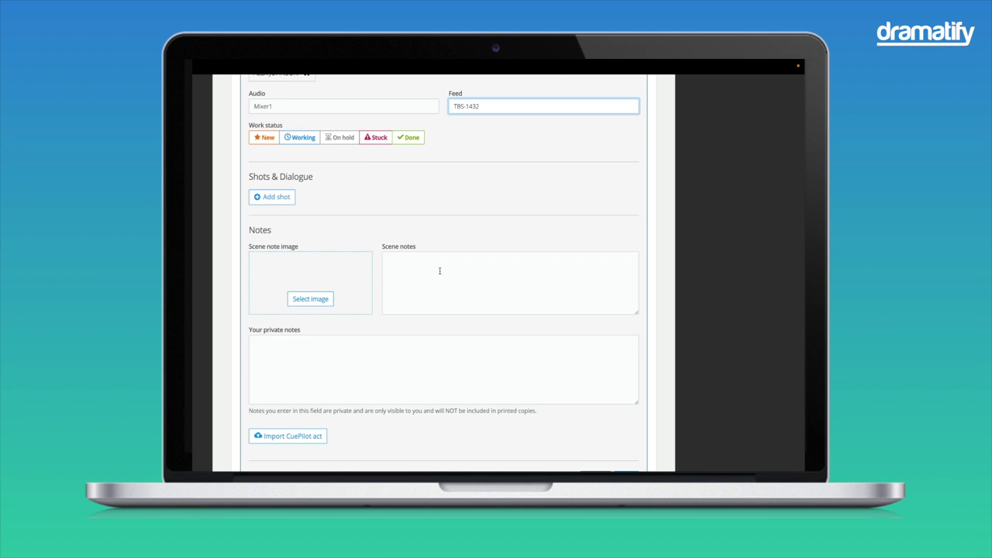
Change scene 1's work status from New to Working
click(440, 271)
scroll(440, 271, up, 2)
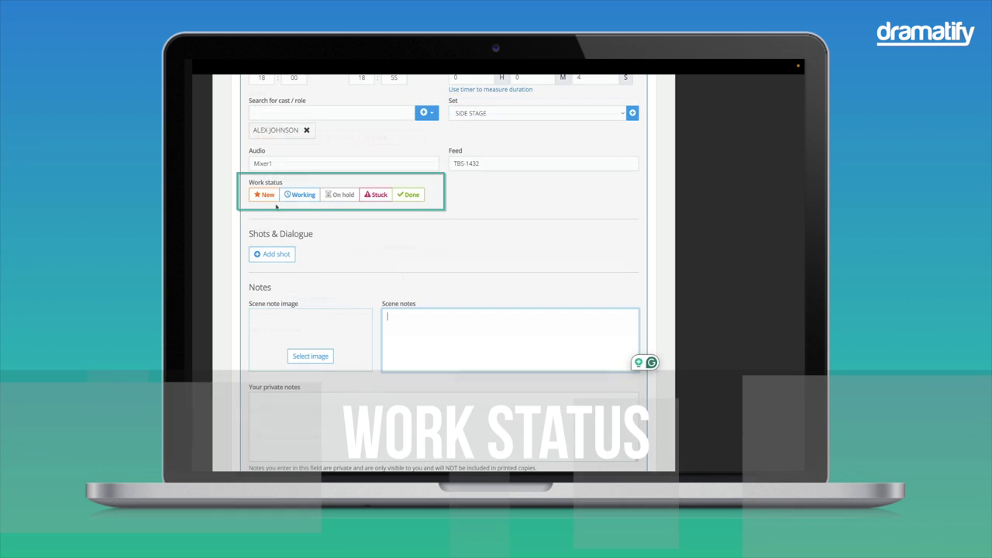
click(264, 194)
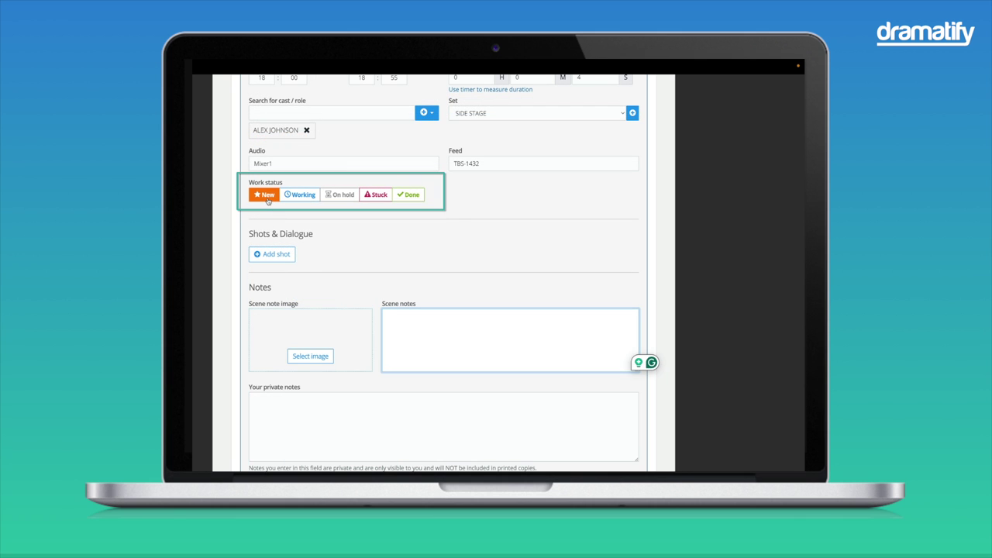
click(267, 199)
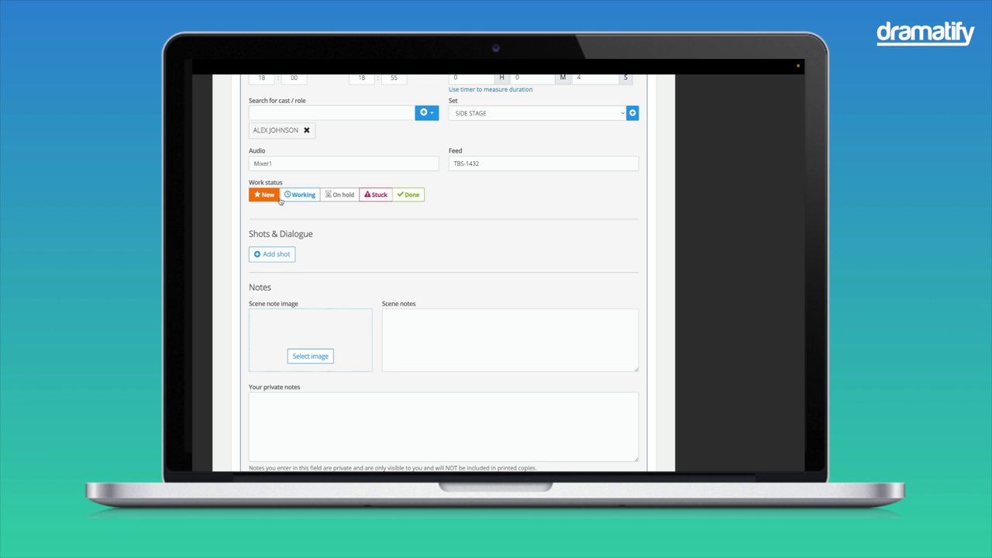
click(290, 200)
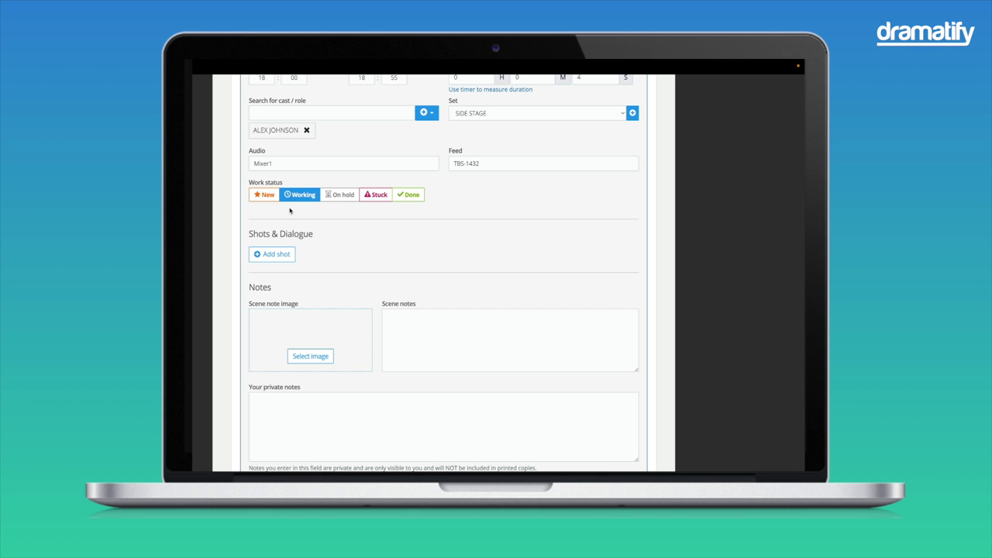
click(429, 336)
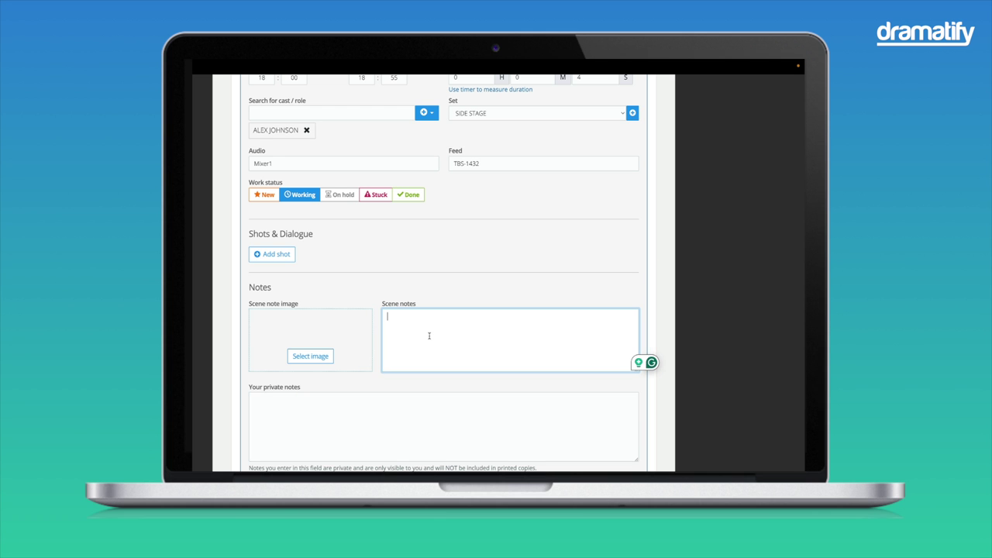
Add the scene note 'My public note to the team' with MyGuest.jpeg as its image
text(My public note to the team)
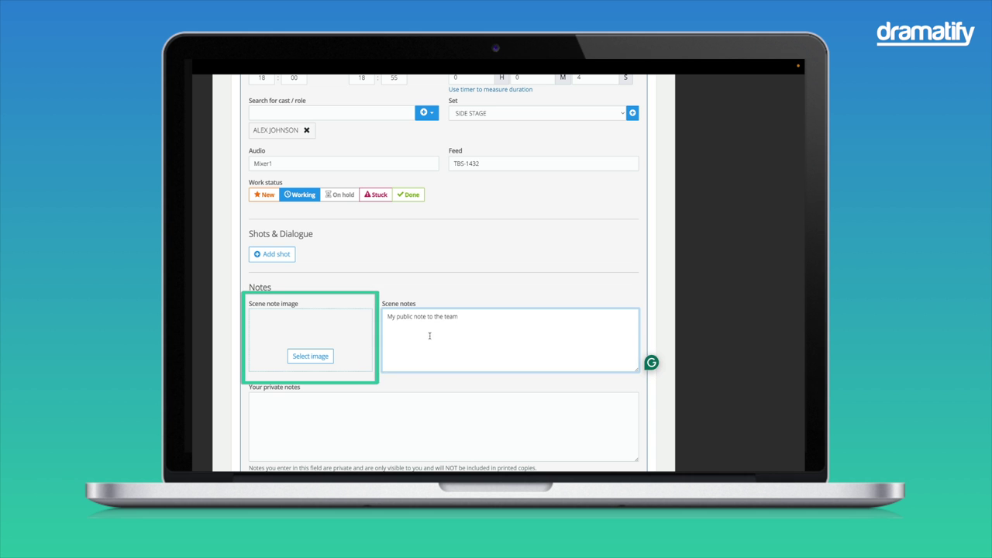
click(310, 356)
click(441, 231)
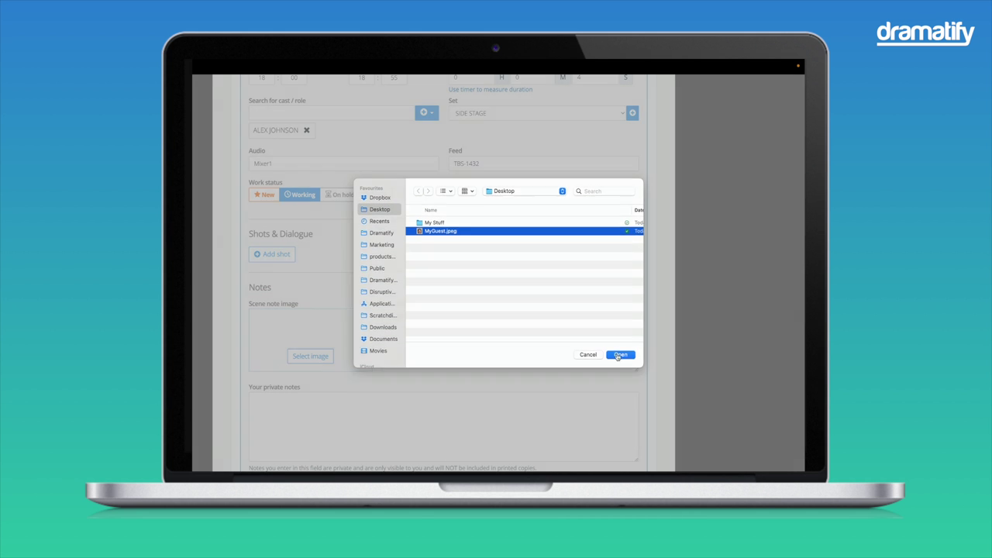
click(618, 356)
Add the private note 'My private notes that don't print'
scroll(572, 378, down, 2)
click(578, 361)
text(My p)
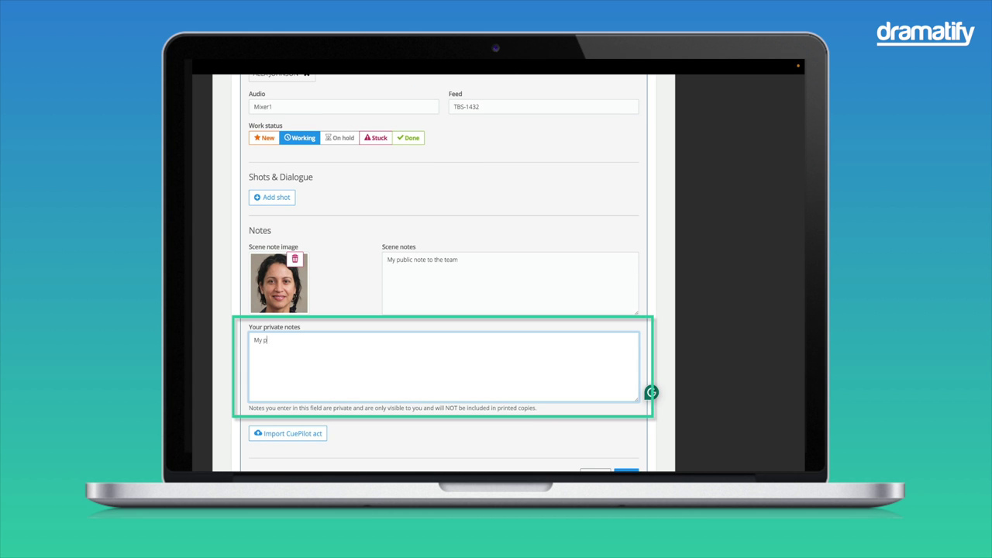
text(rivate notes that do)
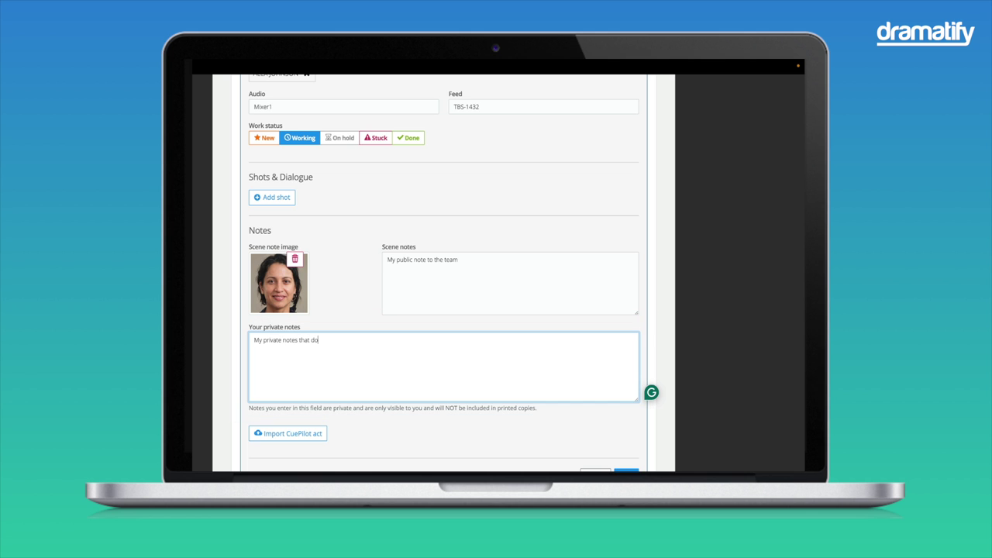
text(n't print)
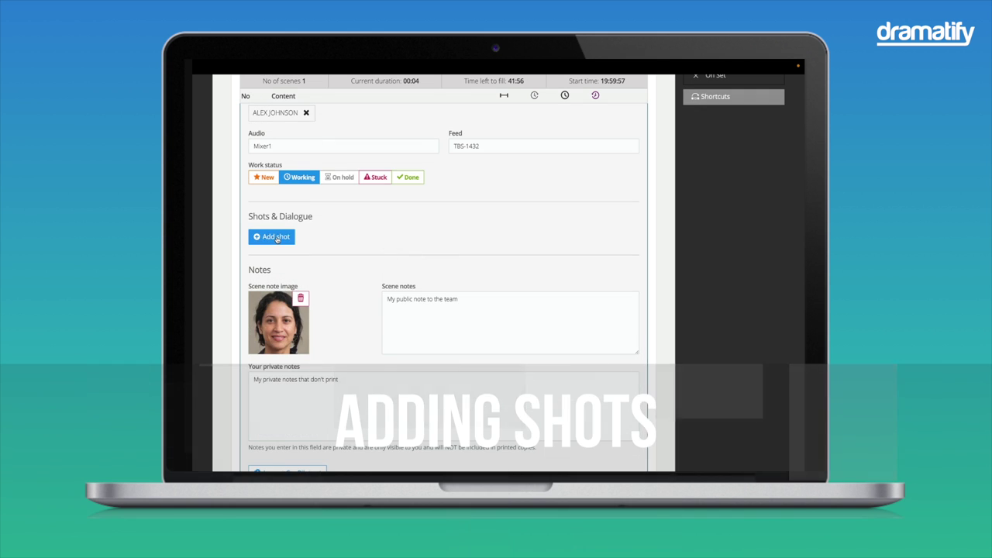
Add shot row 1, hide the side menu, and place the caret in shot 1's first cell
click(276, 236)
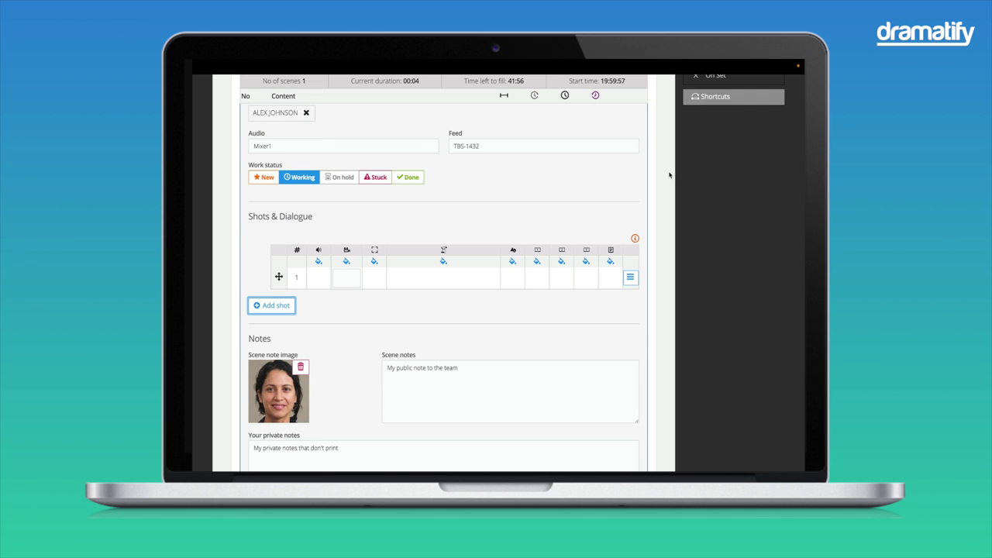
scroll(670, 184, up, 5)
scroll(669, 189, up, 1)
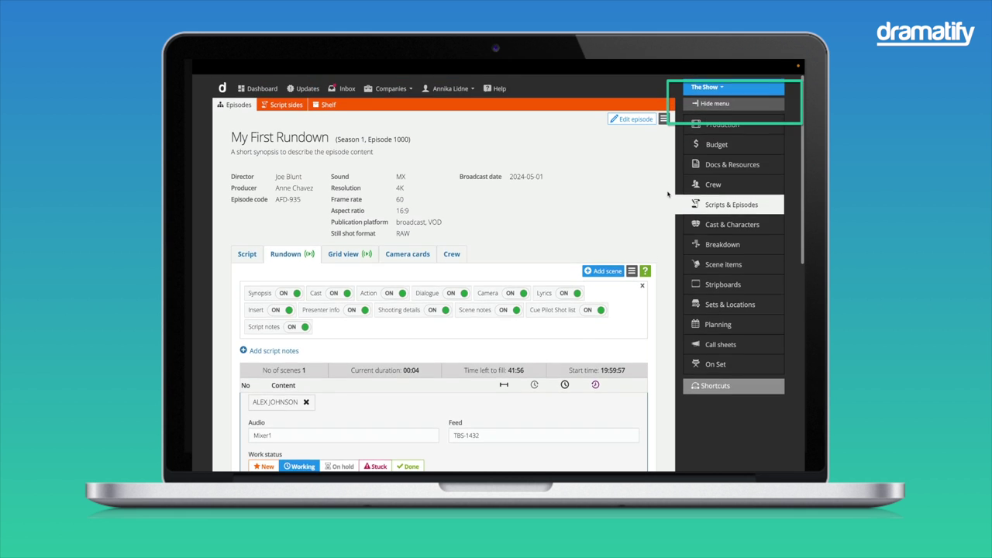
click(708, 103)
scroll(770, 347, down, 6)
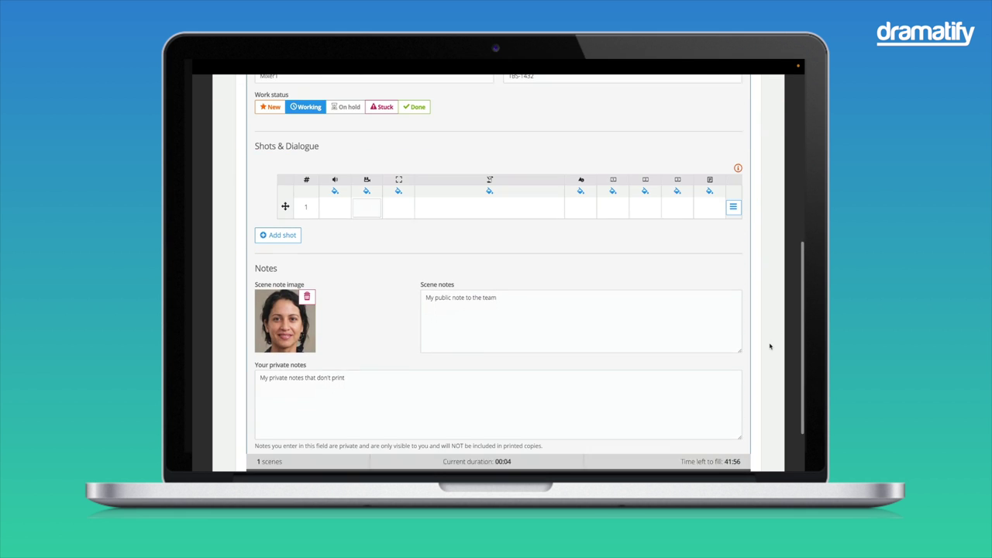
click(335, 205)
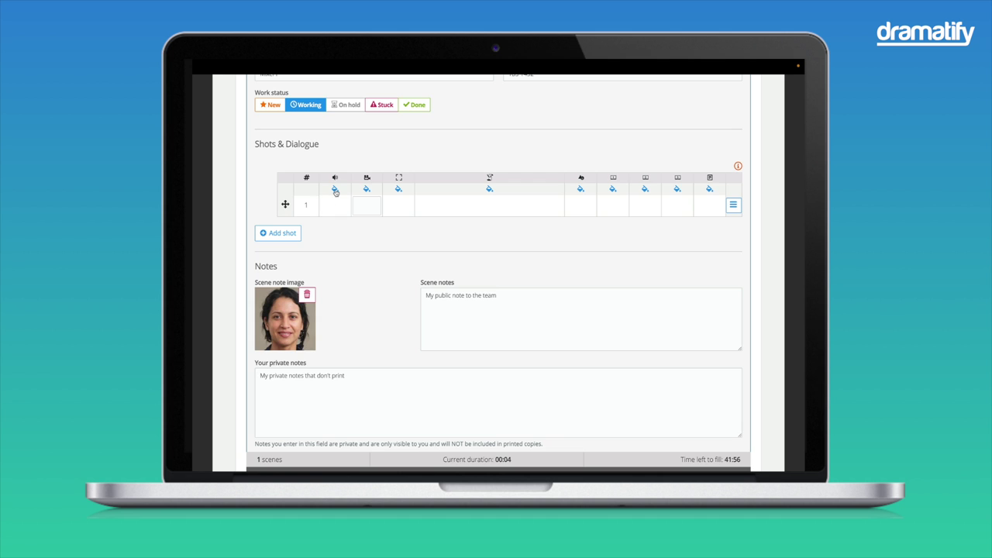
Tint the sound column yellow and type MX with Music on the next line
click(335, 190)
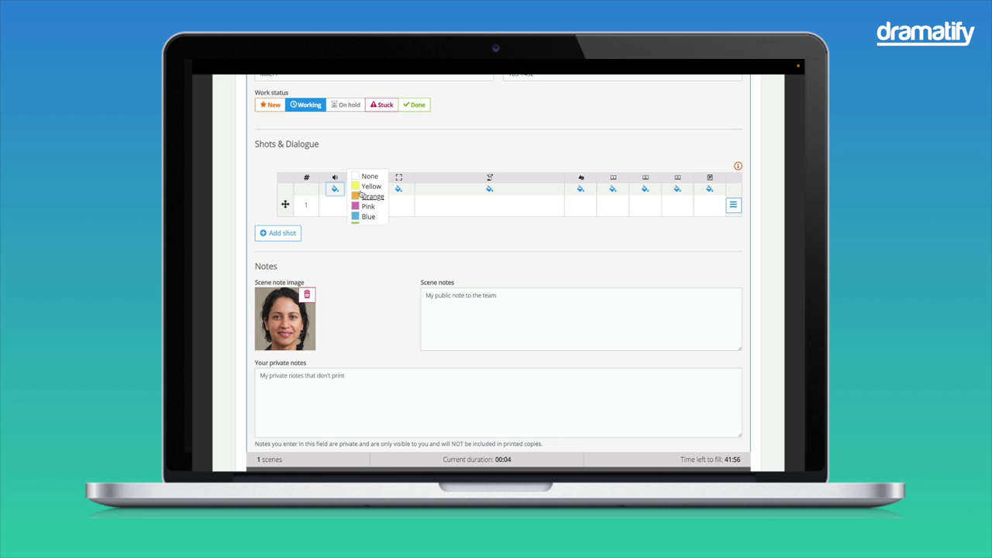
click(362, 187)
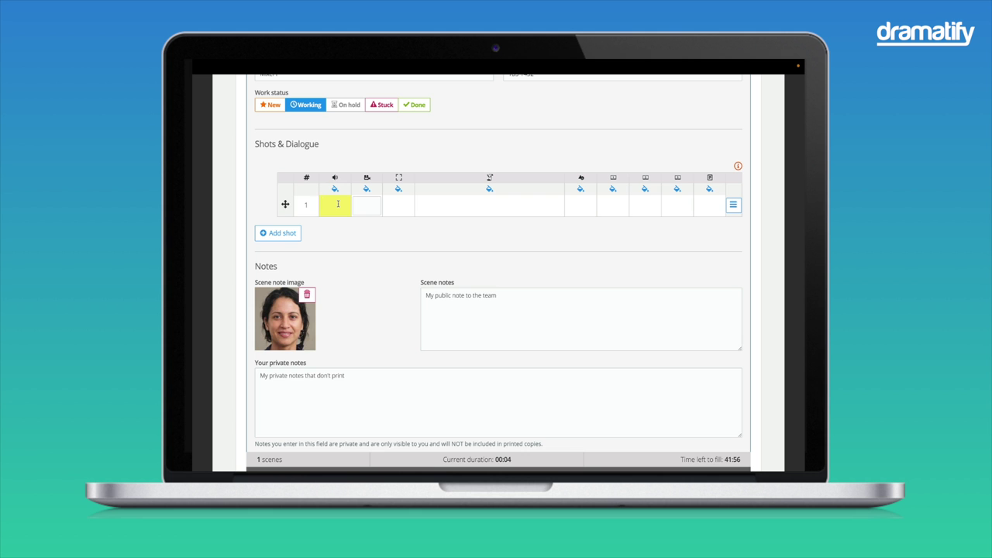
click(338, 204)
text(MX)
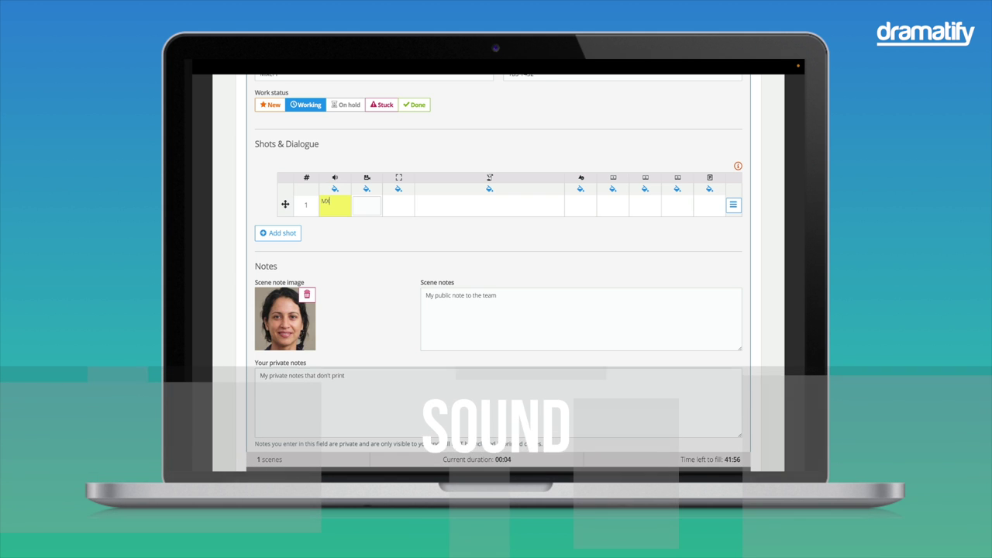
key(Return)
text(M)
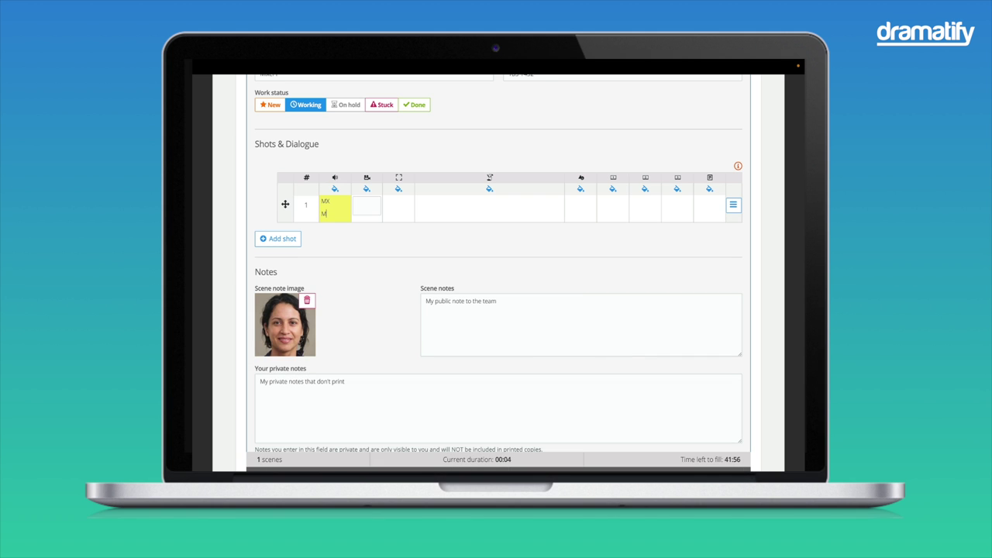
text(usic)
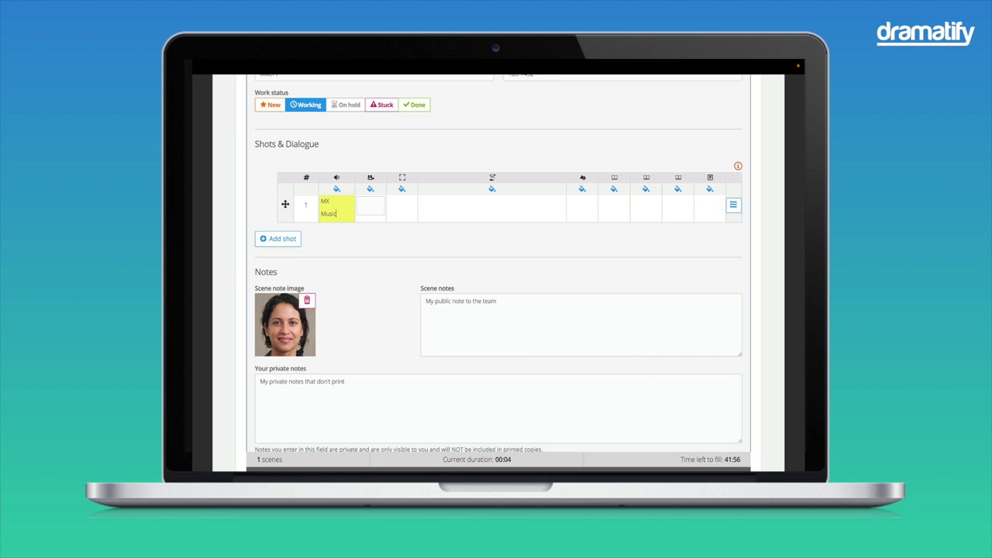
Format Music as a music paragraph, bold, italic, underlined and Large
double_click(322, 214)
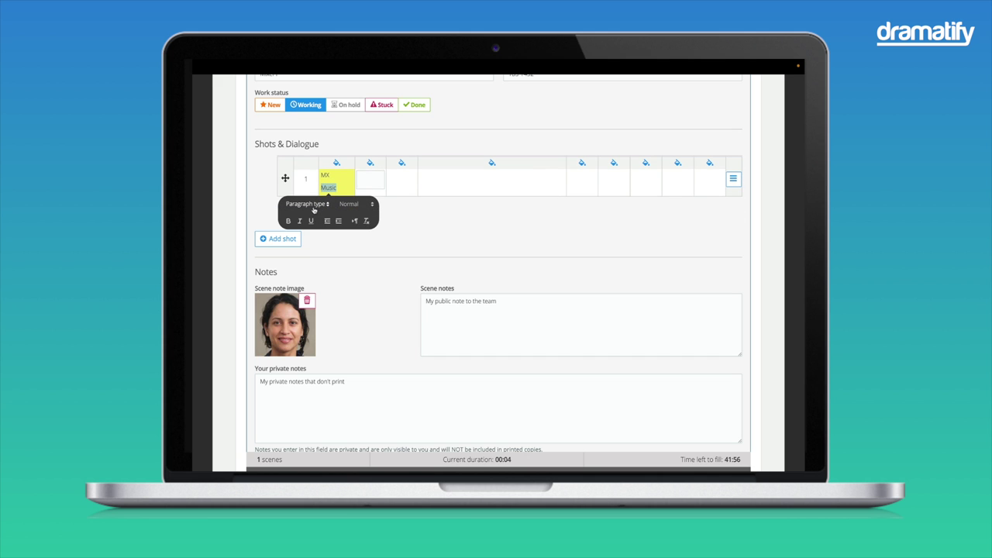
click(312, 206)
click(293, 217)
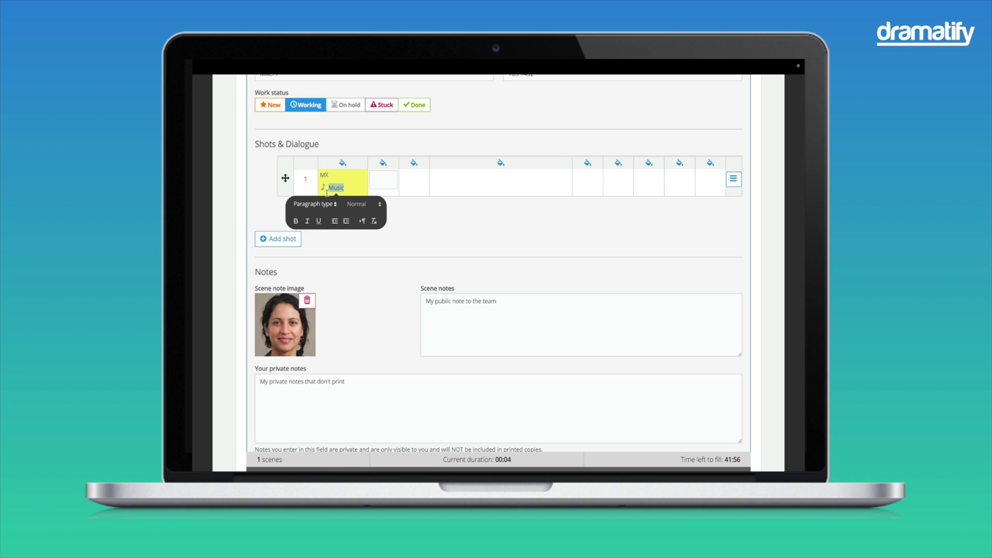
click(297, 221)
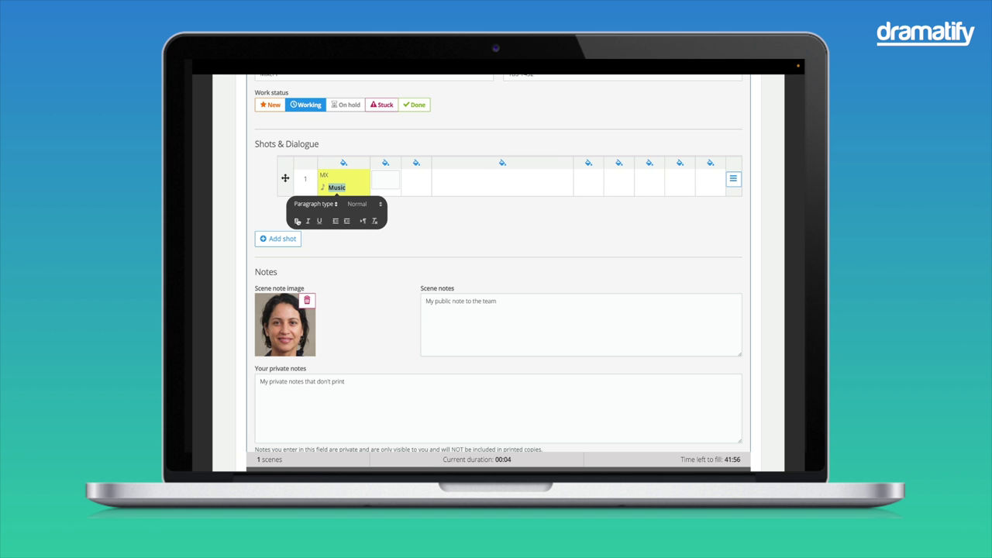
click(309, 221)
click(364, 204)
scroll(364, 211, down, 1)
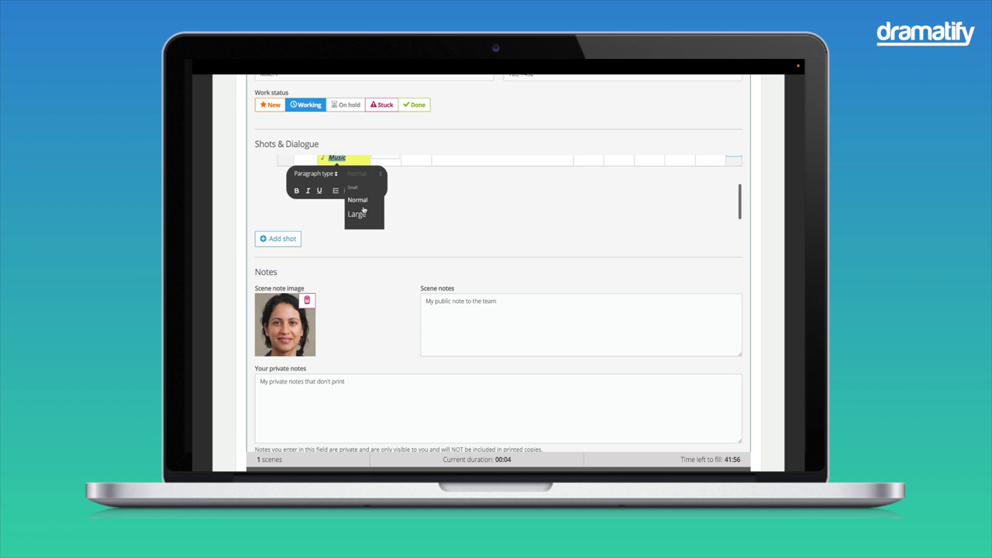
click(358, 214)
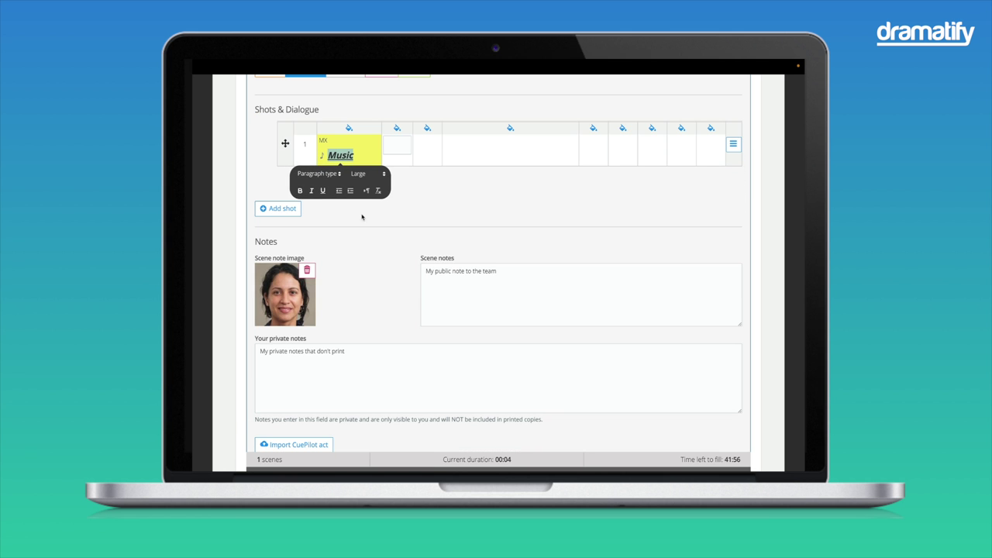
Enter camera 3 and the Wide, Lights and FX directions for shot 1
click(365, 155)
scroll(367, 158, down, 1)
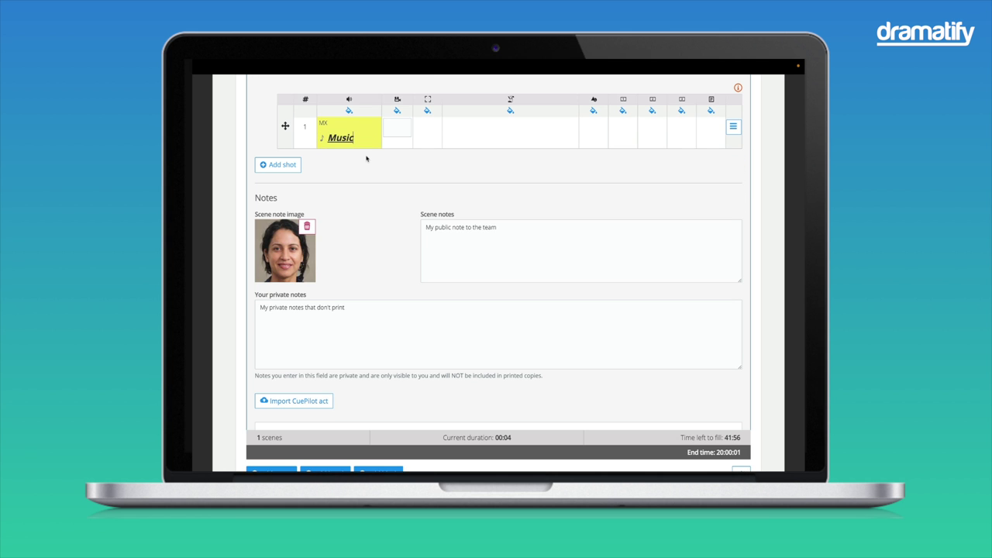
scroll(370, 155, up, 1)
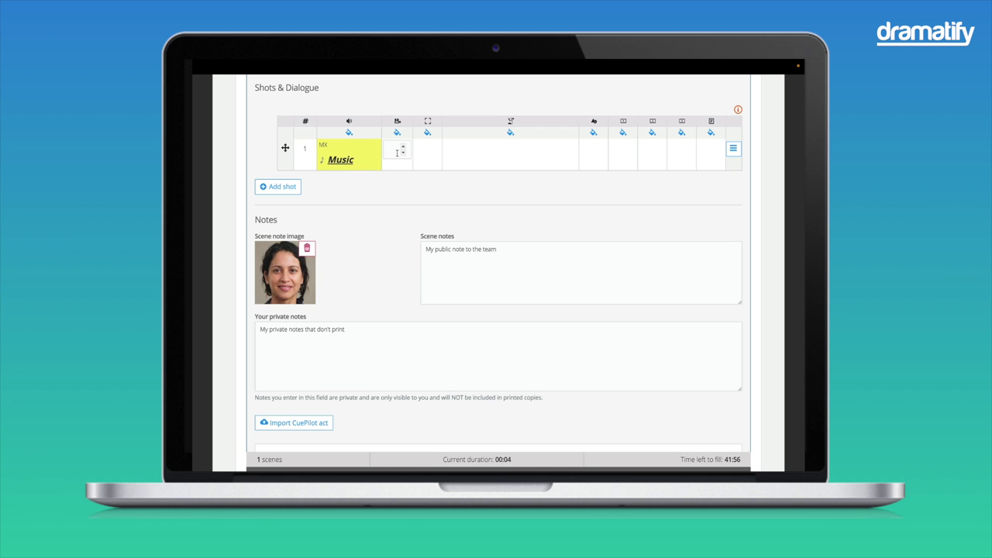
click(397, 152)
text(3)
key(Tab)
text(Wide )
text(Lights)
drag(420, 136, 446, 136)
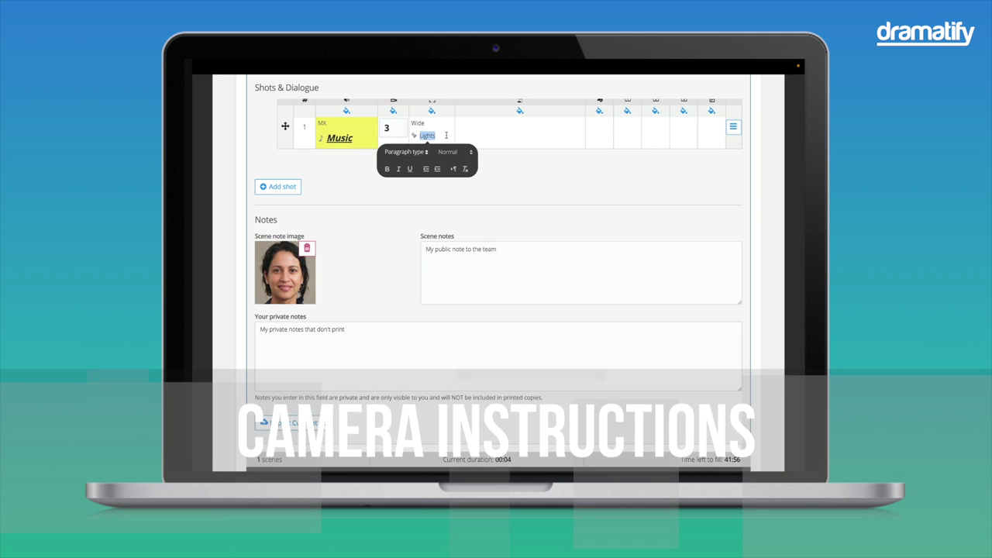
key(End)
key(Return)
text(FX)
key(shift+Home)
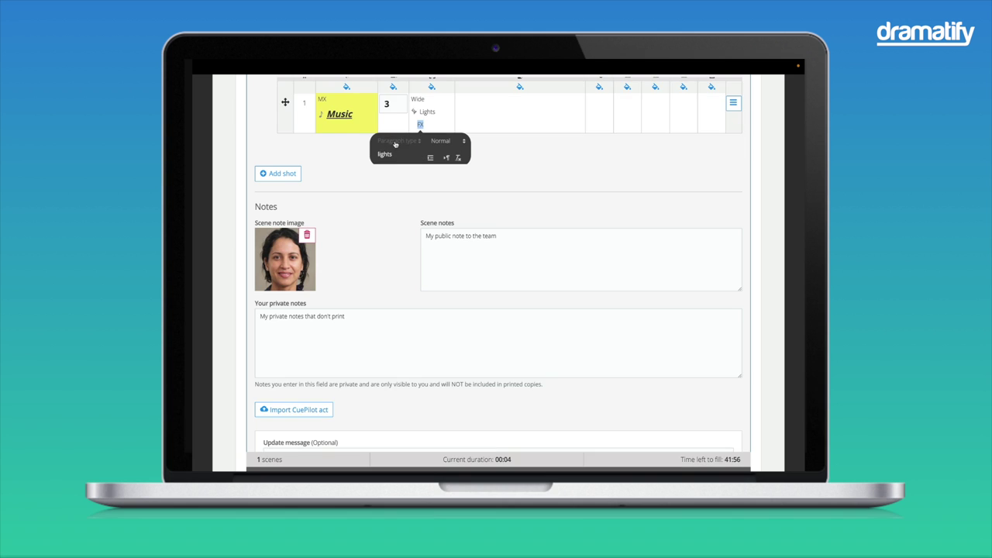
scroll(474, 238, up, 3)
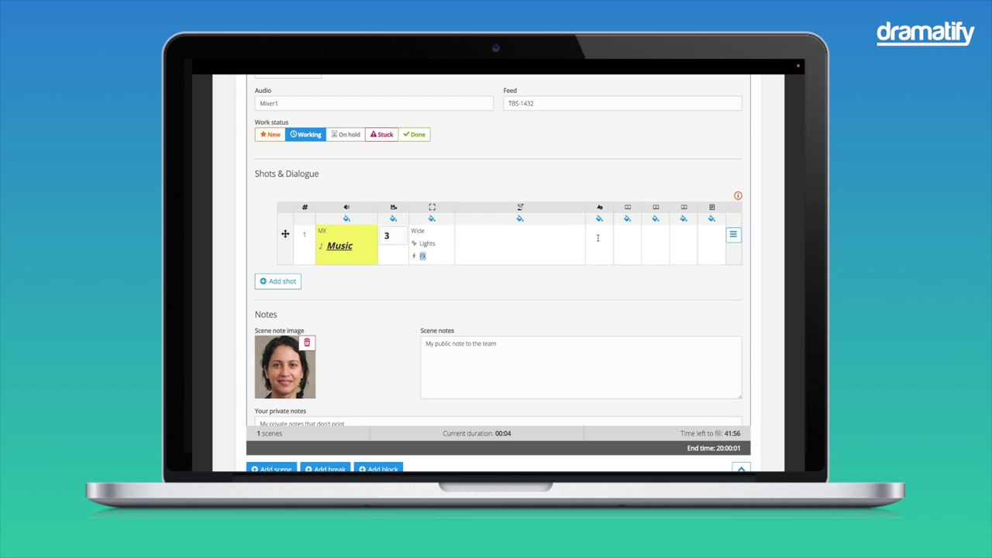
Add a lower-third with the presenter's name, Blue-53 BG, and the note 'My shot note'
click(598, 236)
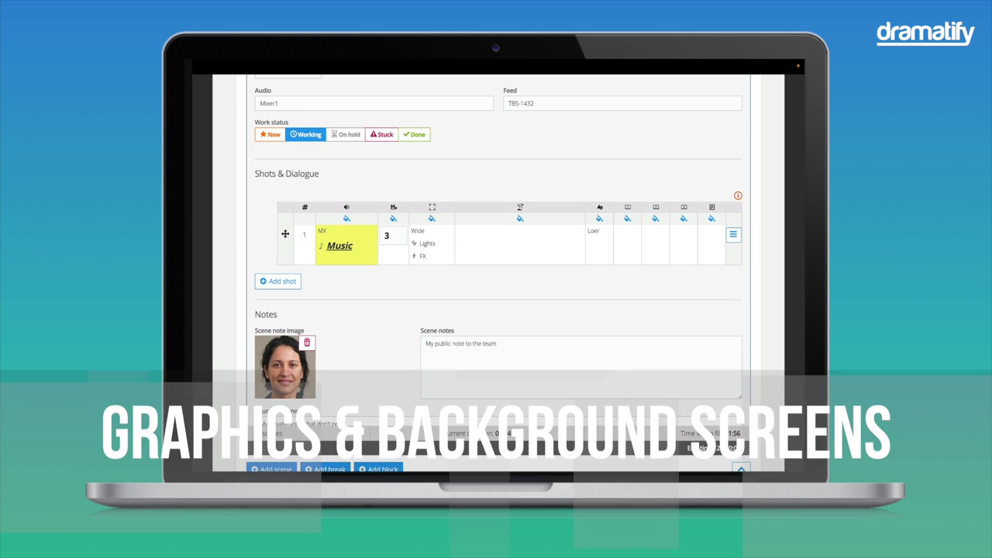
text(Lower 3)
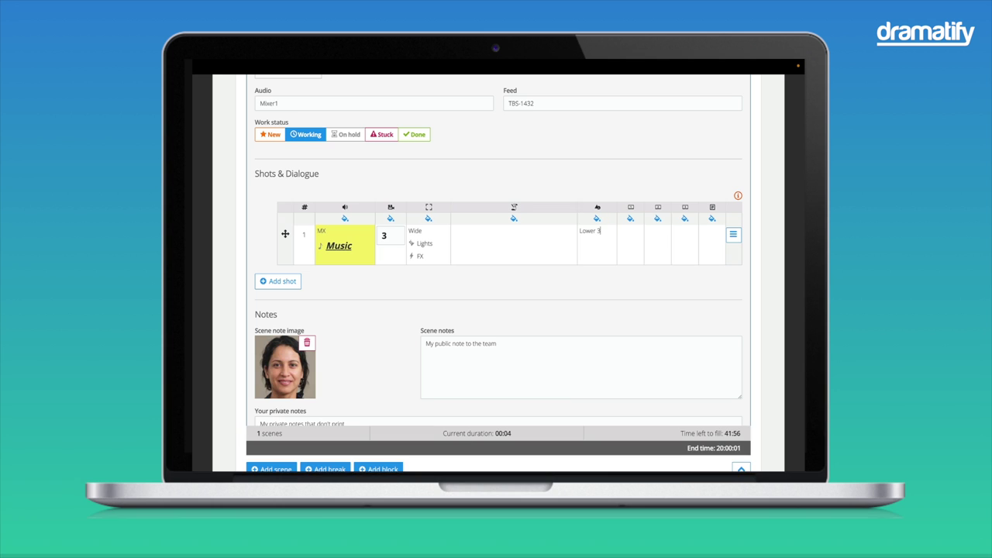
text(rd: Alex Johnson)
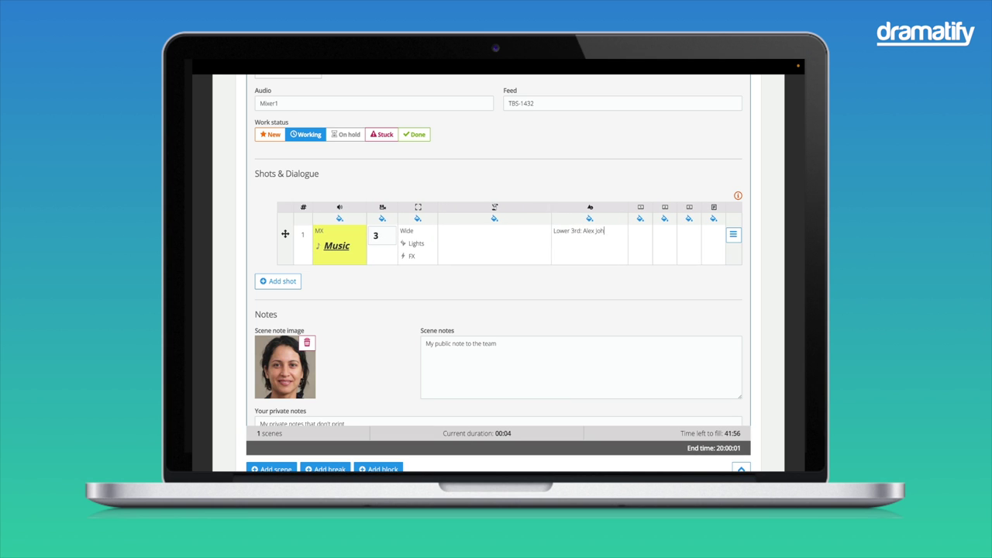
click(642, 231)
text(Blue)
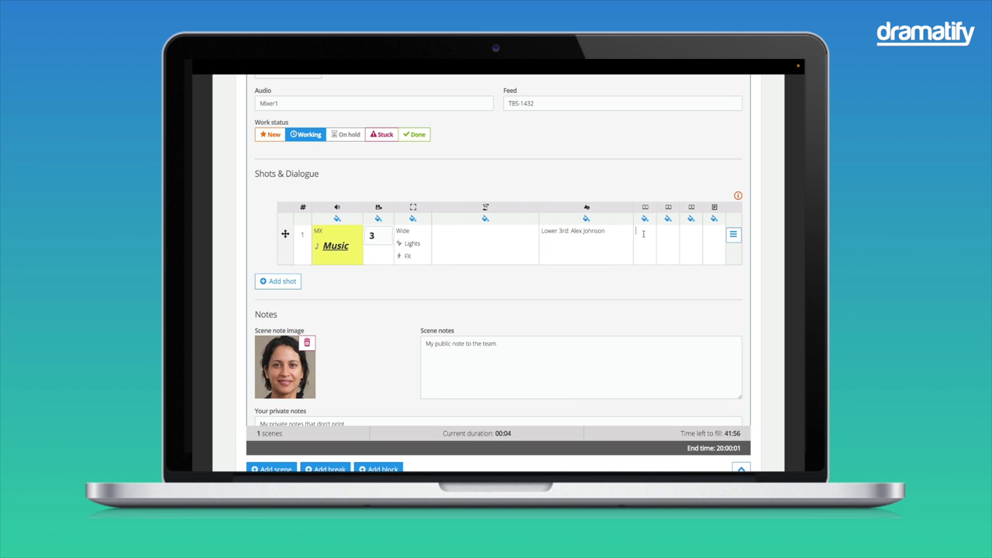
text(-53 BG)
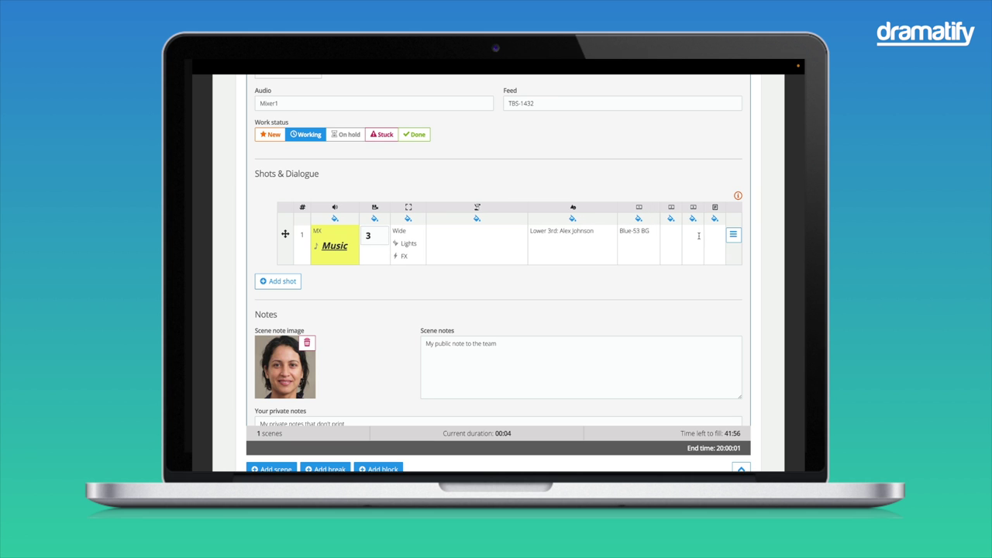
text(My shot note)
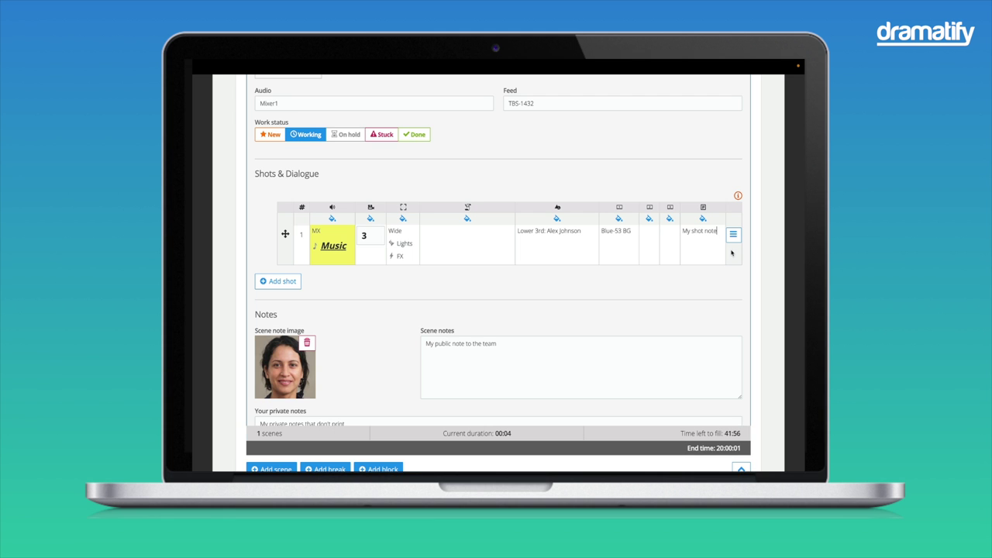
scroll(752, 348, down, 2)
Save the scene, set Editing scene content to Rundown in Script settings, and return to the episode
scroll(705, 331, down, 3)
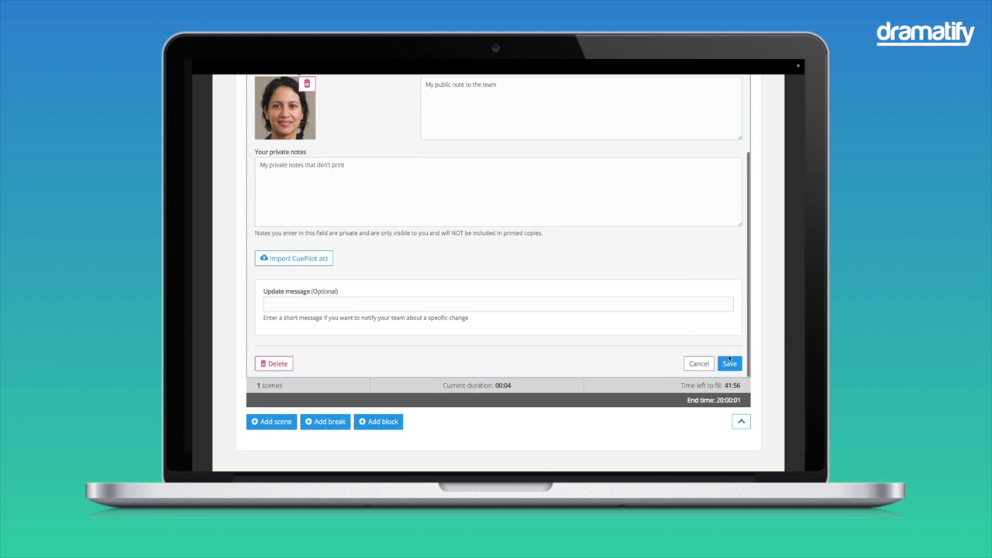
click(731, 359)
scroll(731, 359, up, 5)
click(736, 253)
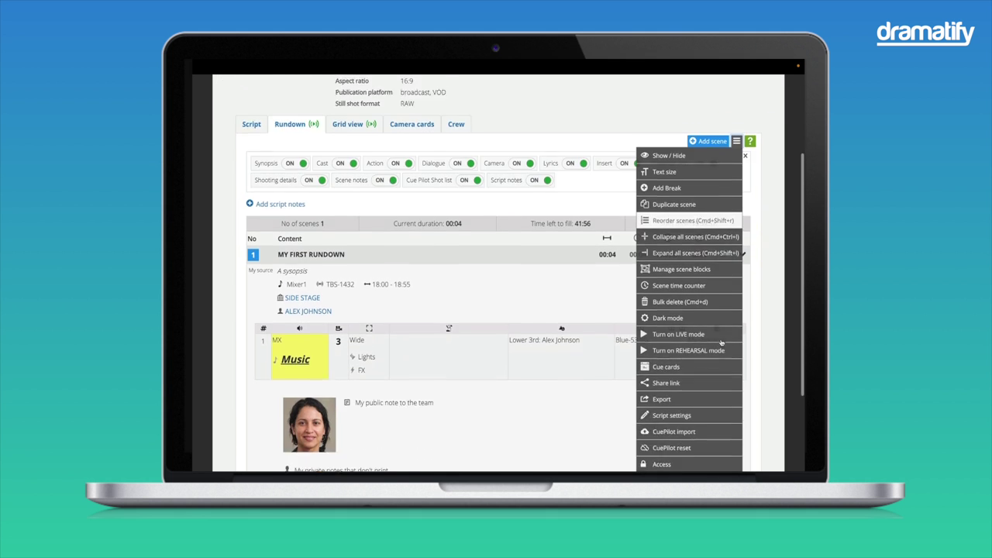
scroll(690, 310, down, 2)
click(689, 277)
scroll(690, 339, down, 15)
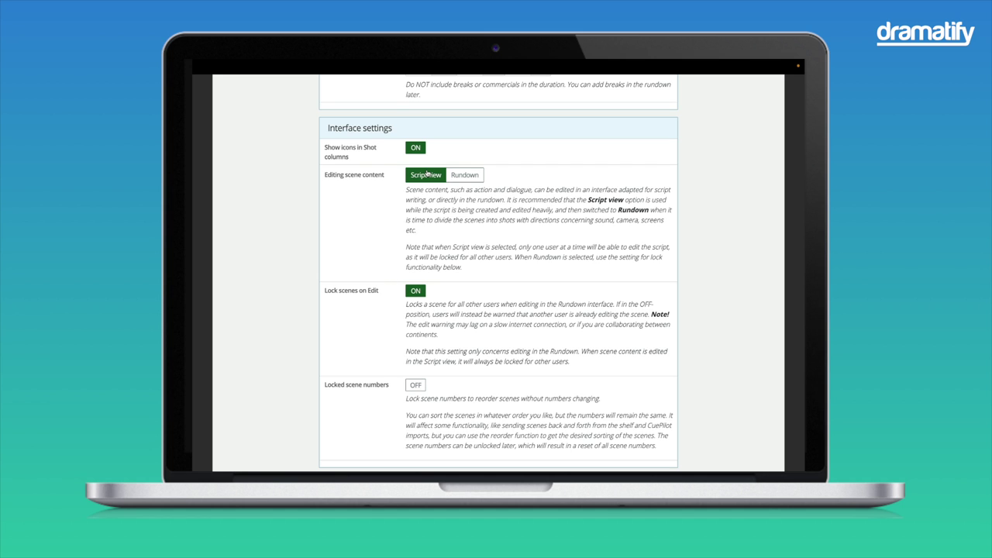
click(470, 175)
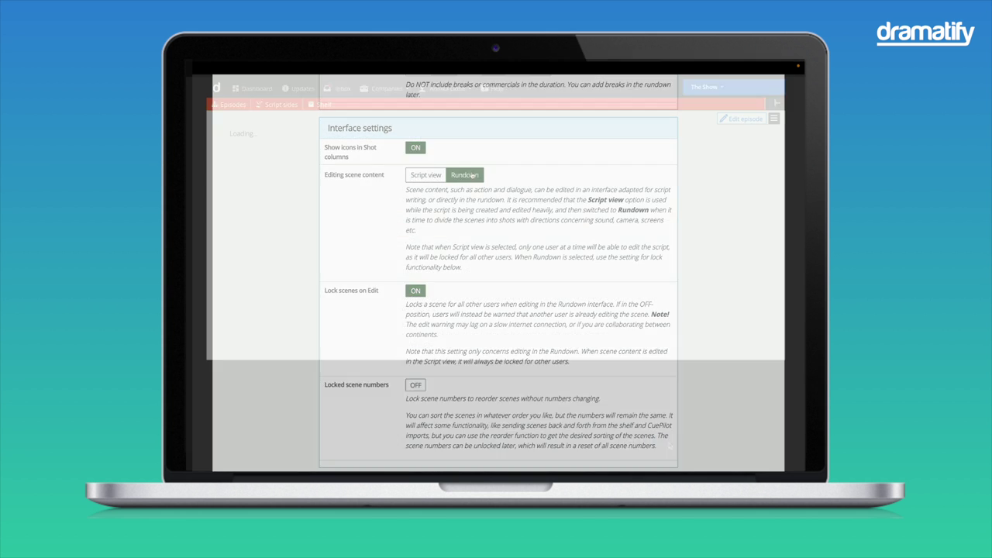
click(522, 380)
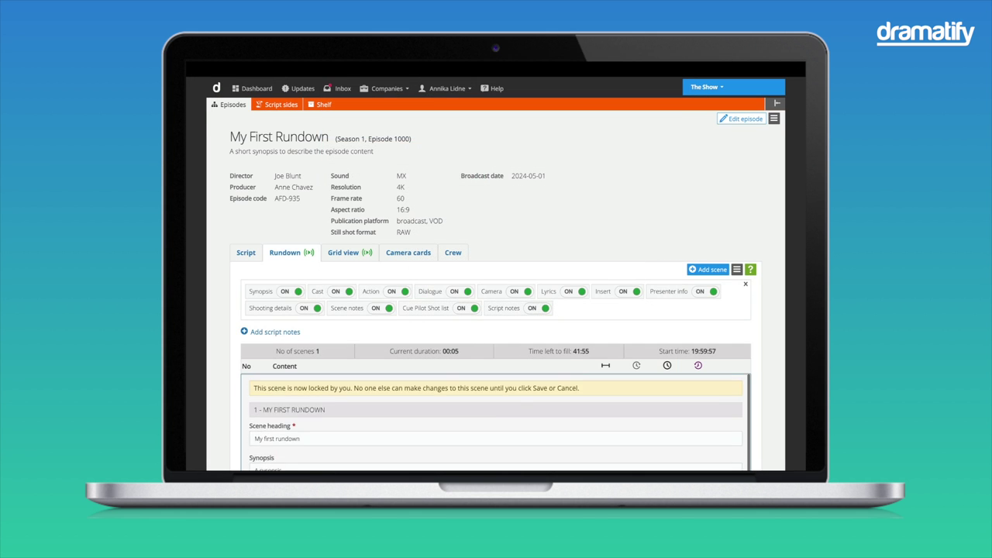
Assign the presenter as speaker of shot 1's action text line
scroll(437, 217, down, 10)
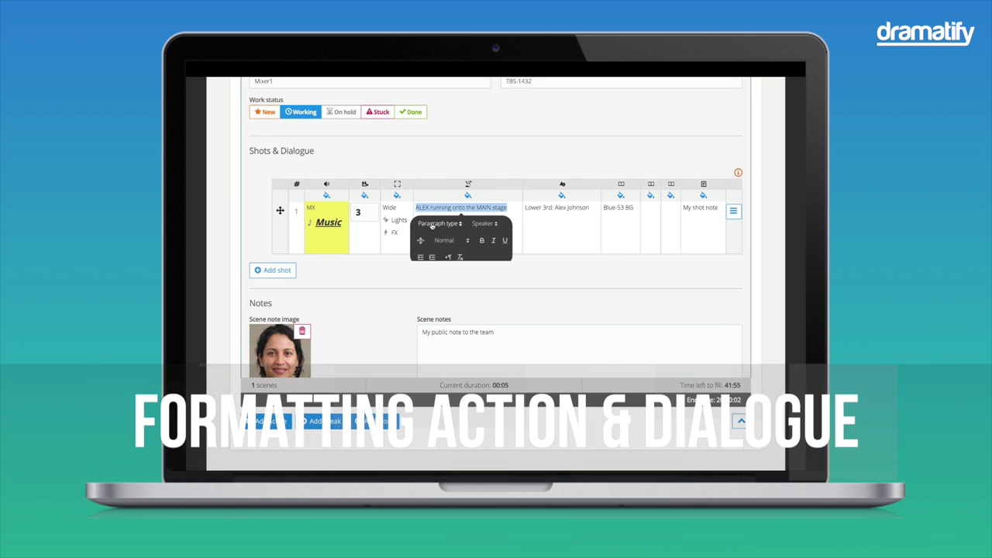
click(436, 224)
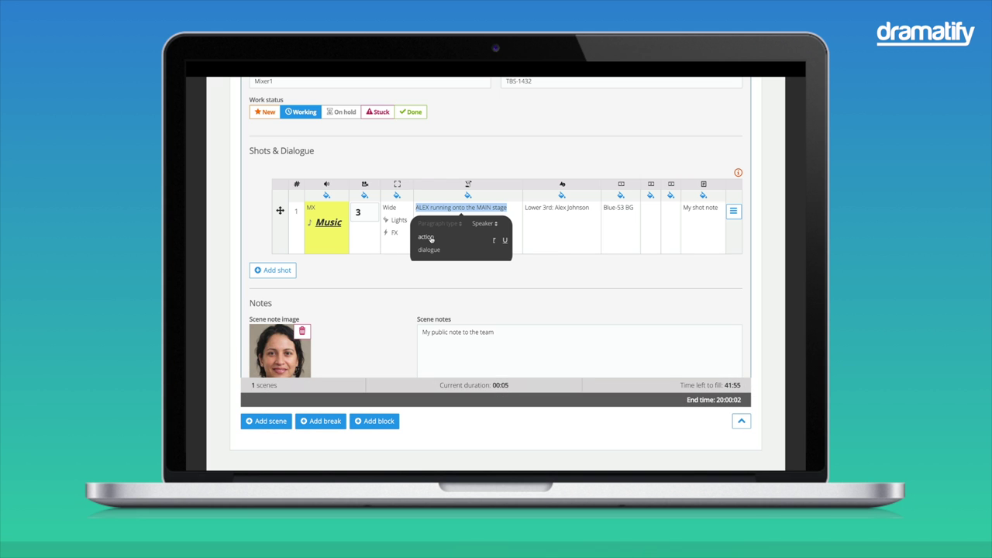
scroll(431, 238, down, 1)
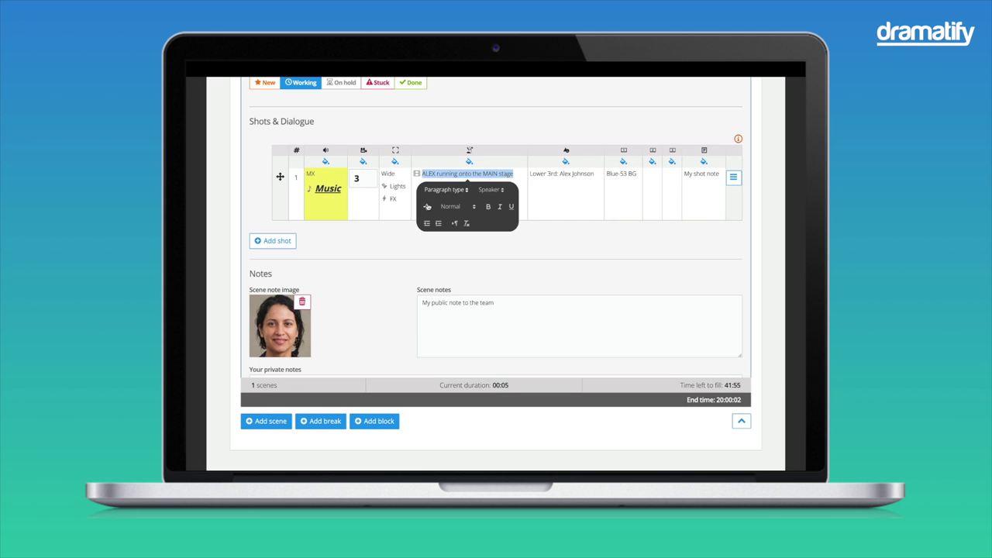
click(491, 159)
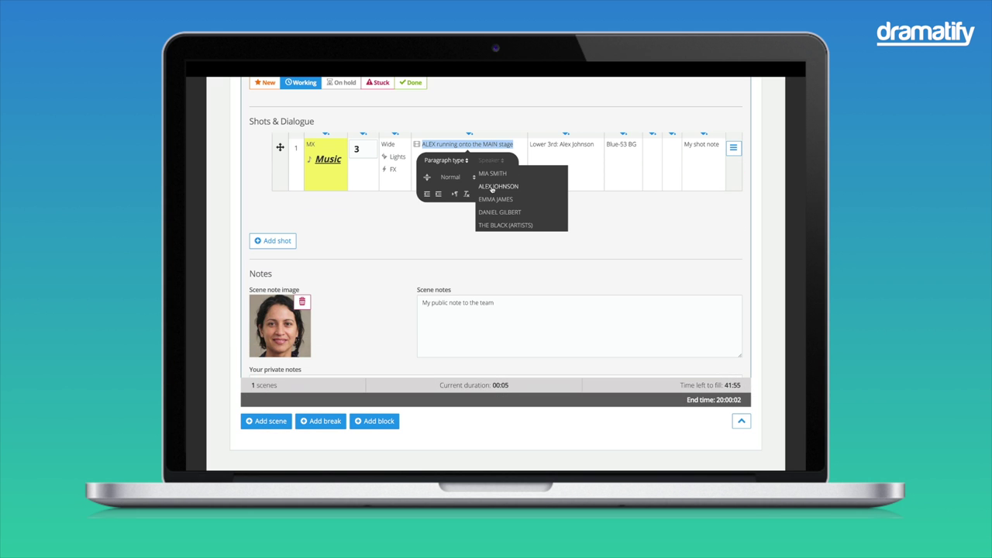
click(492, 187)
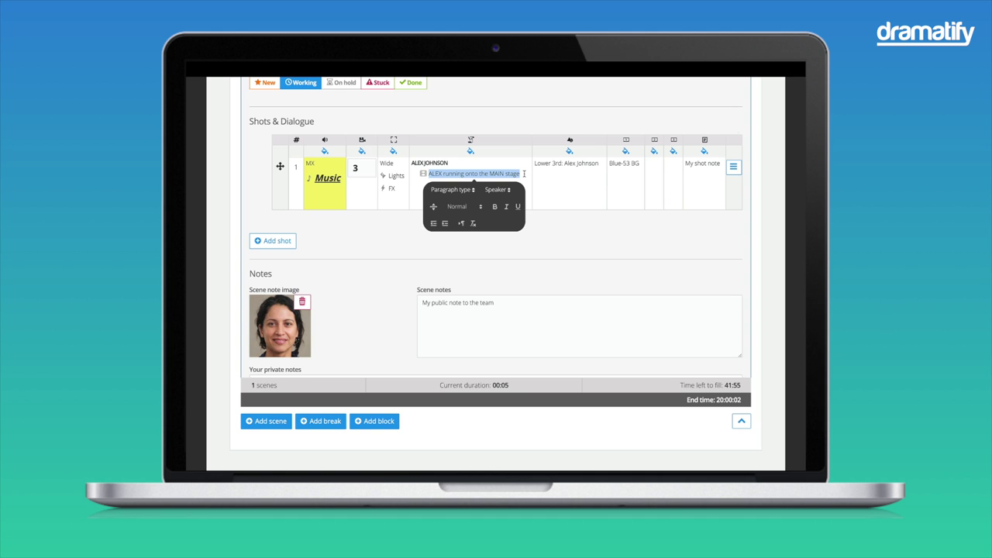
click(524, 173)
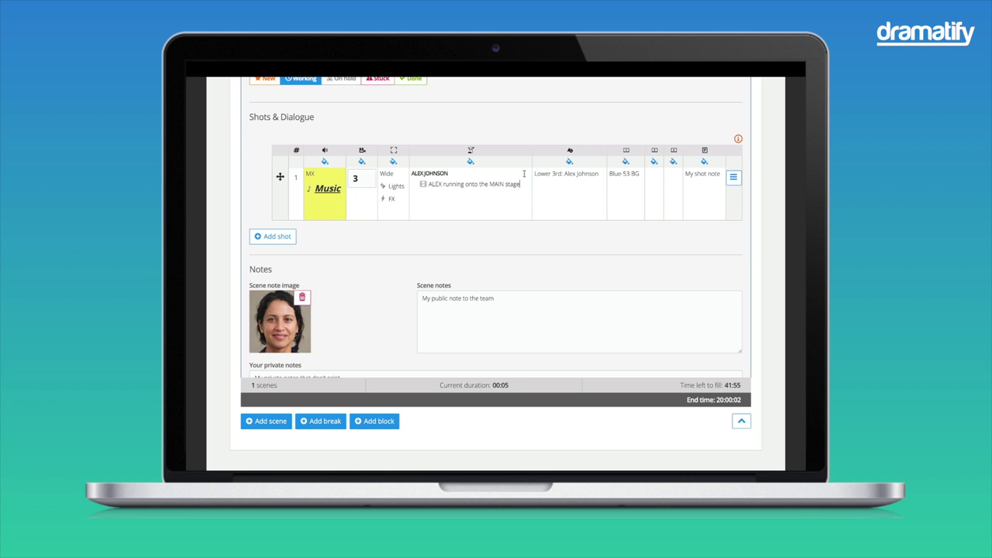
Add 'Hello!' as a dialogue line spoken by the other cast member
key(Return)
text(Hello!)
drag(439, 211, 419, 208)
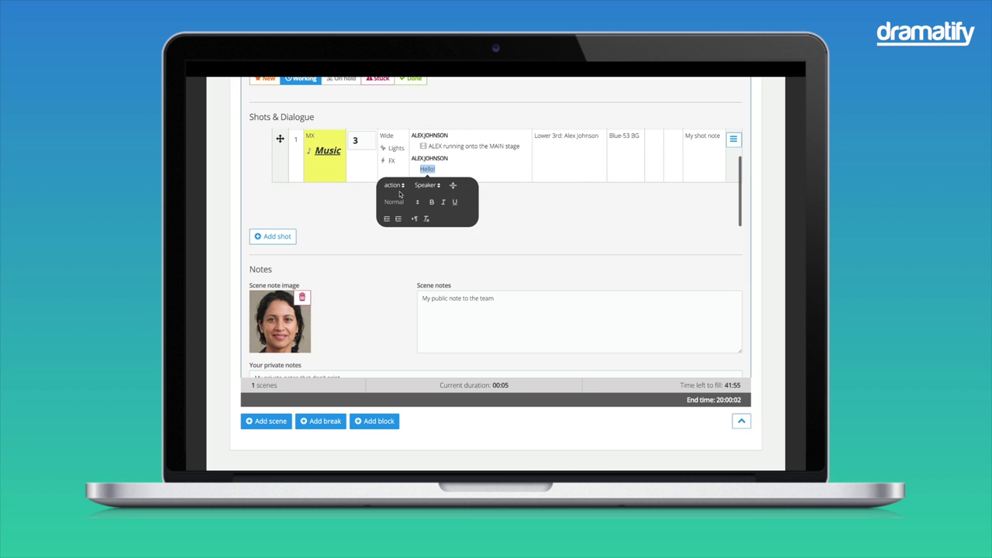
click(395, 175)
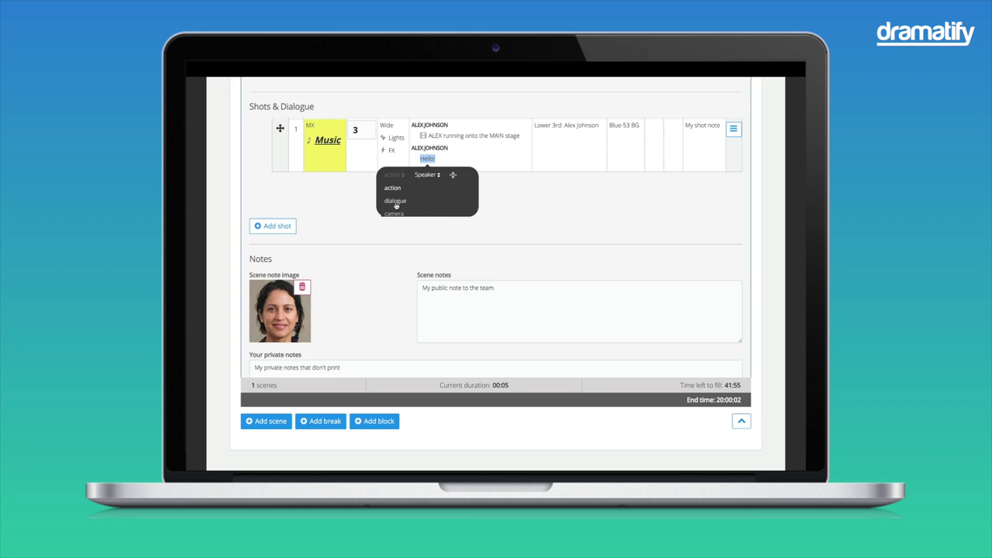
click(395, 202)
click(439, 176)
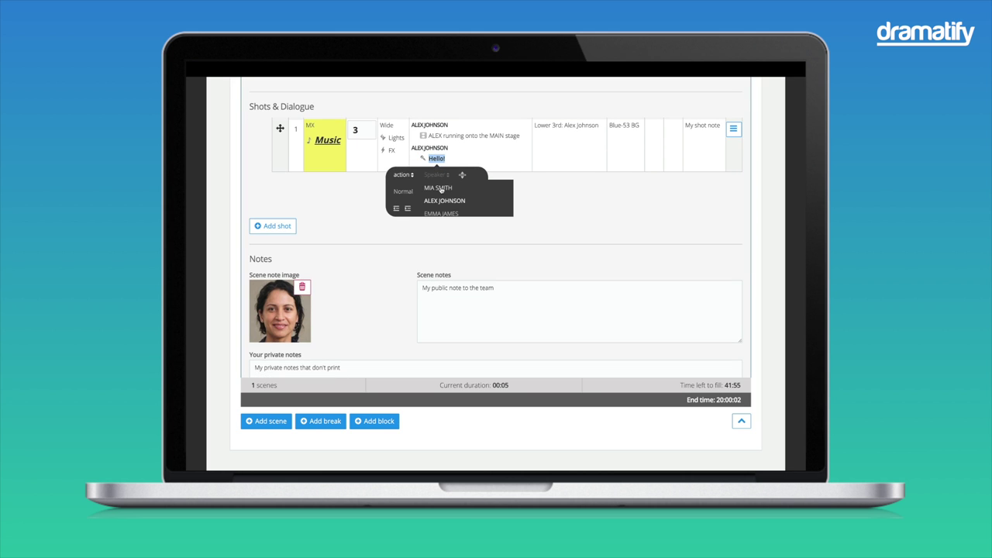
click(441, 188)
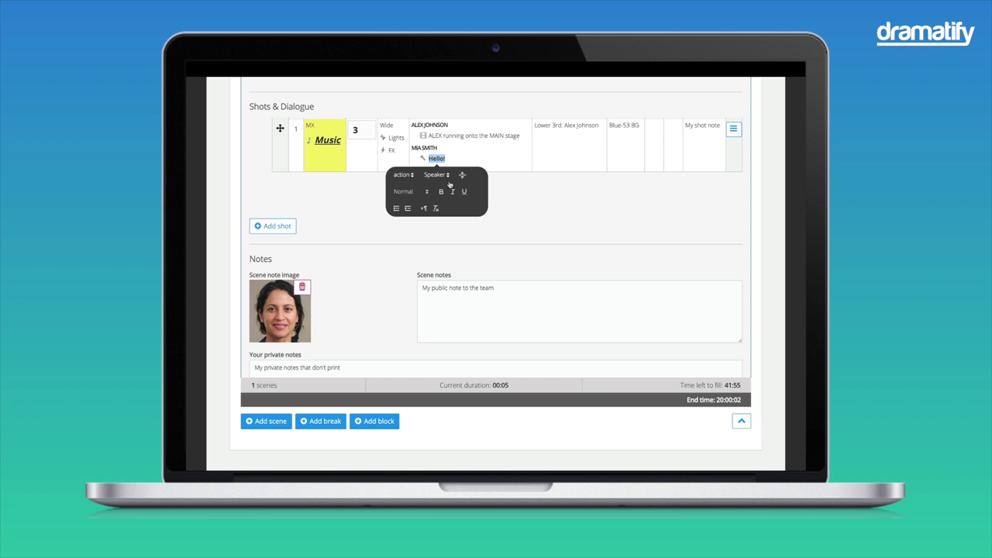
click(486, 160)
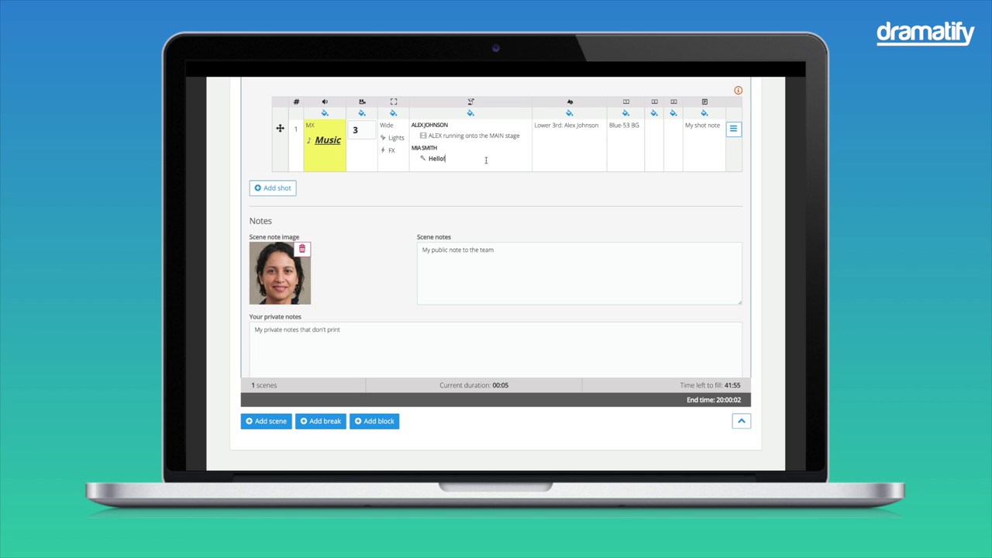
scroll(486, 159, up, 2)
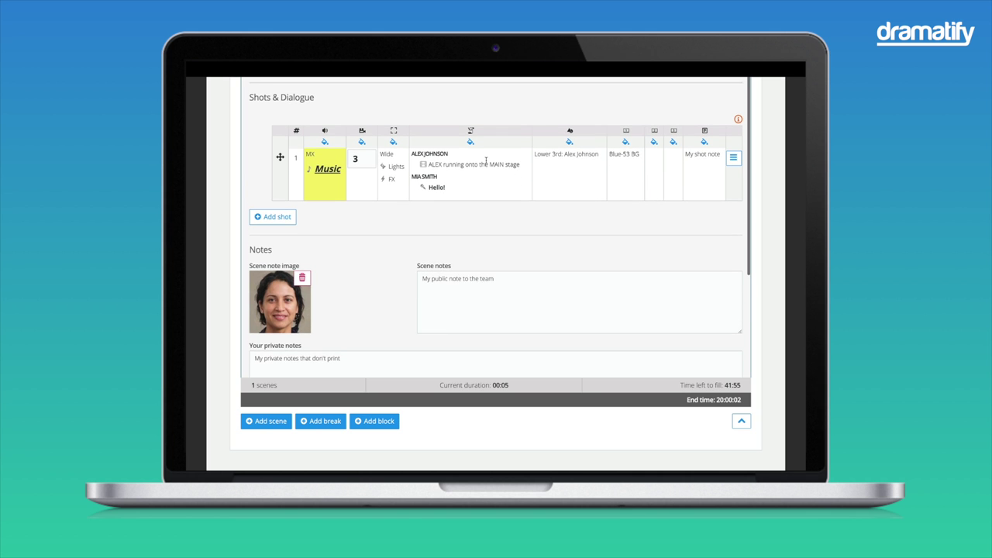
scroll(486, 160, up, 3)
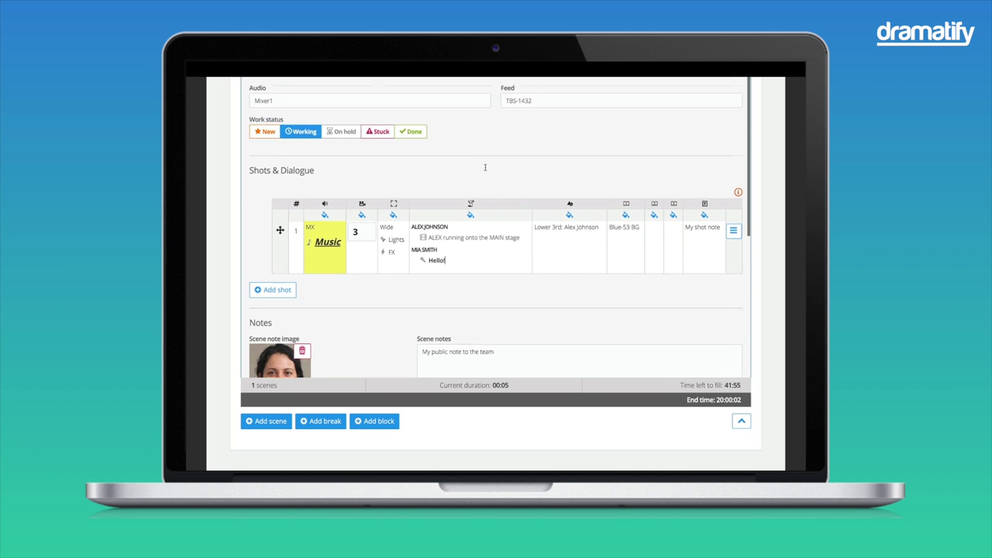
scroll(485, 167, up, 3)
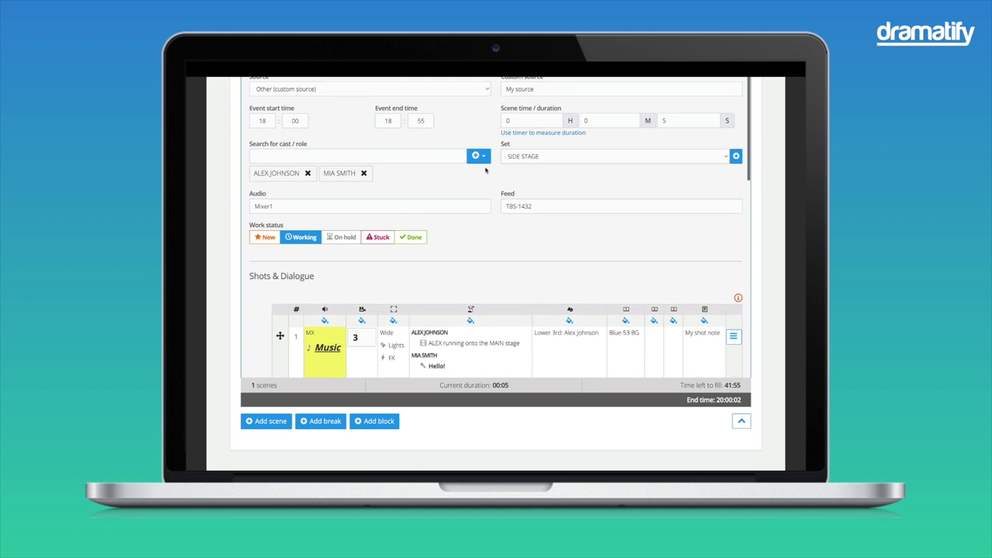
scroll(486, 170, up, 4)
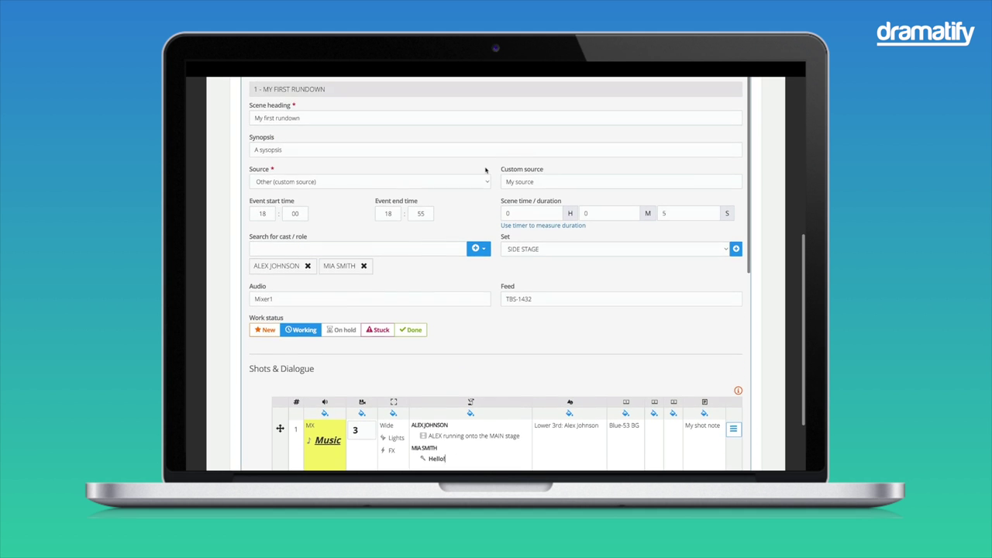
scroll(485, 167, up, 4)
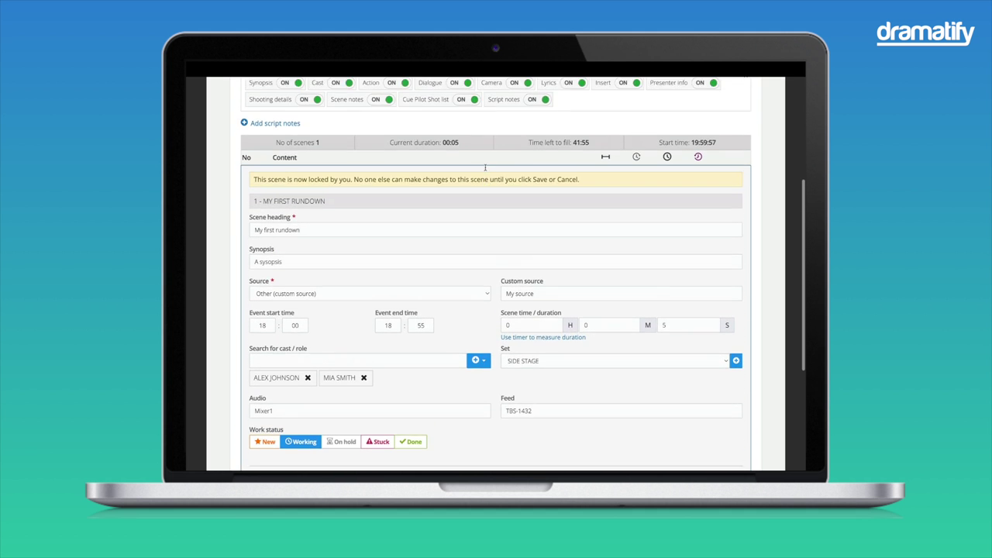
scroll(485, 169, up, 1)
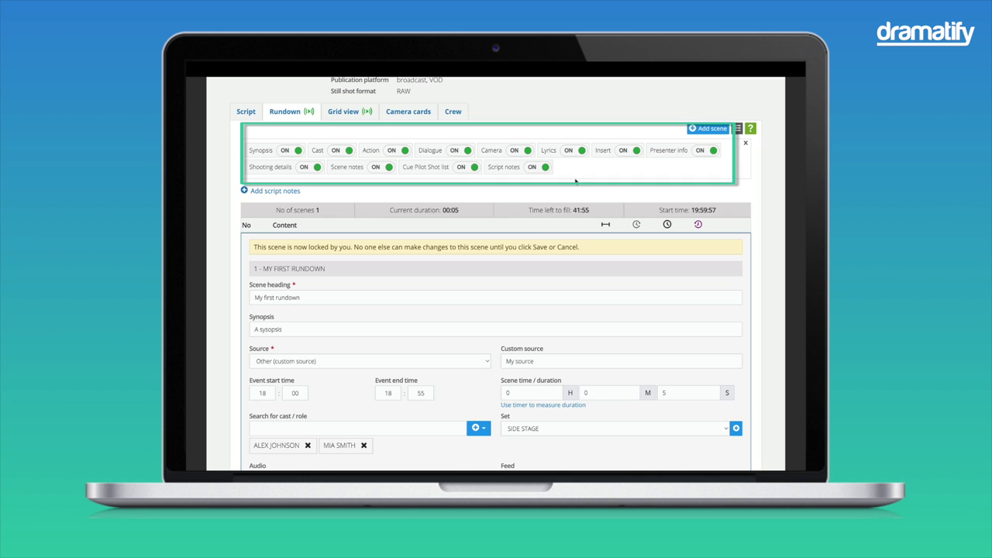
click(544, 166)
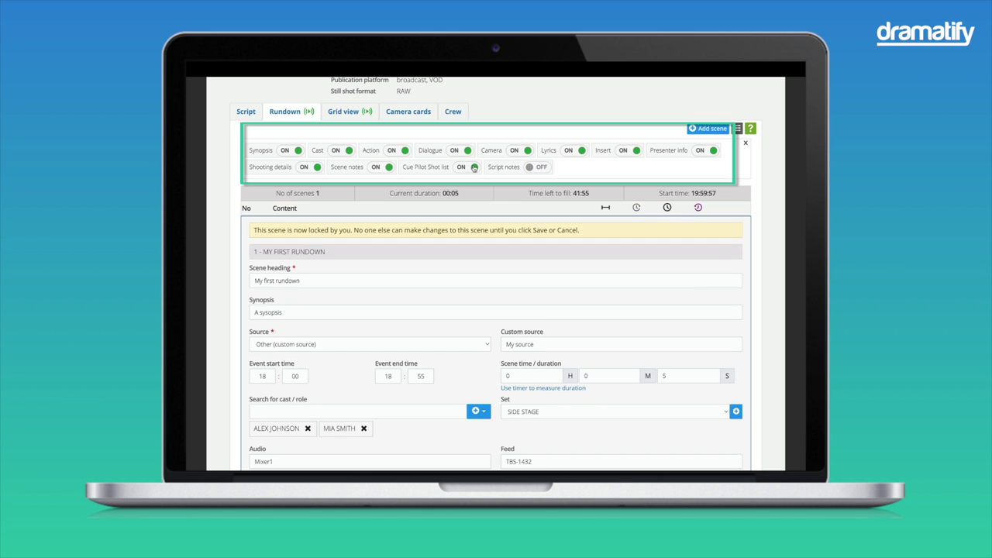
click(475, 167)
click(386, 166)
click(384, 168)
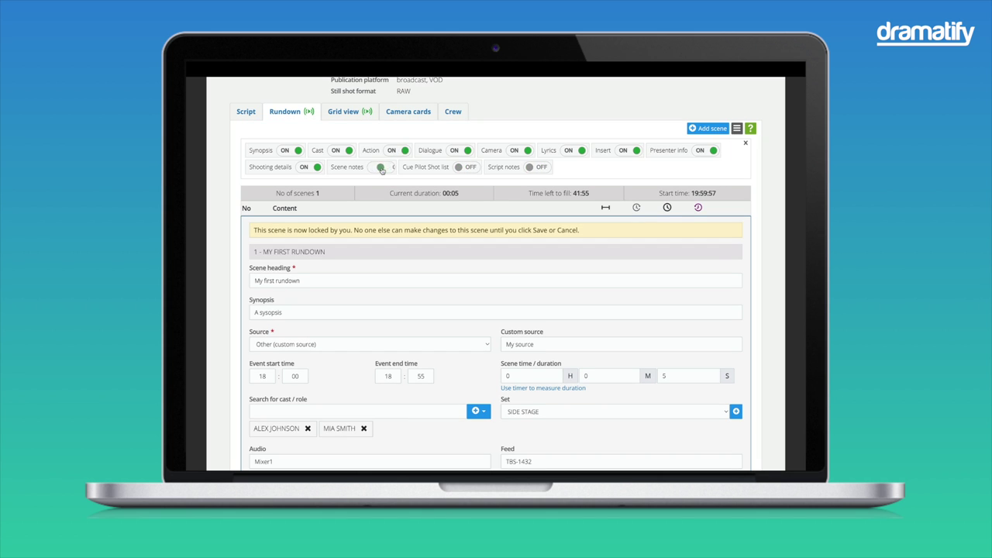
click(534, 167)
click(463, 168)
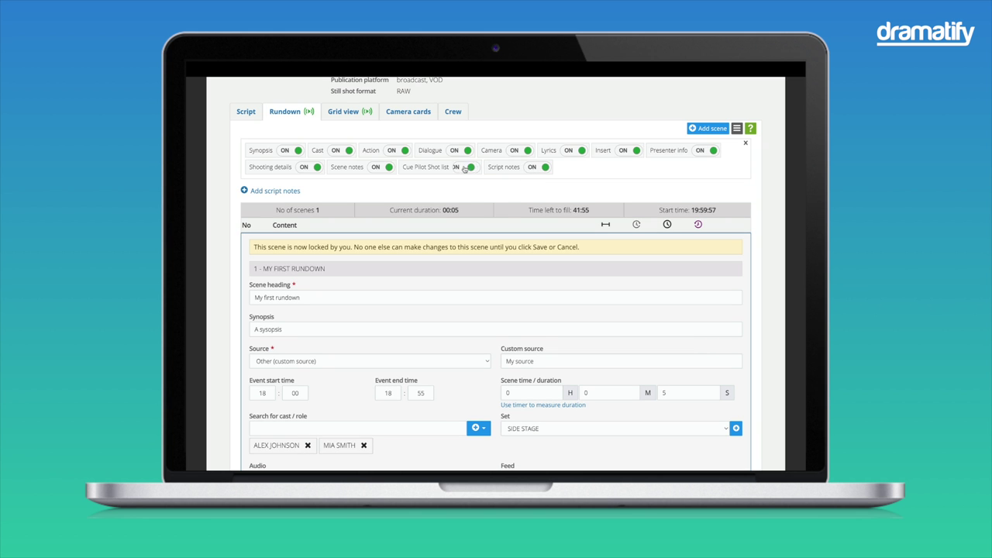
scroll(663, 198, down, 3)
scroll(662, 198, down, 5)
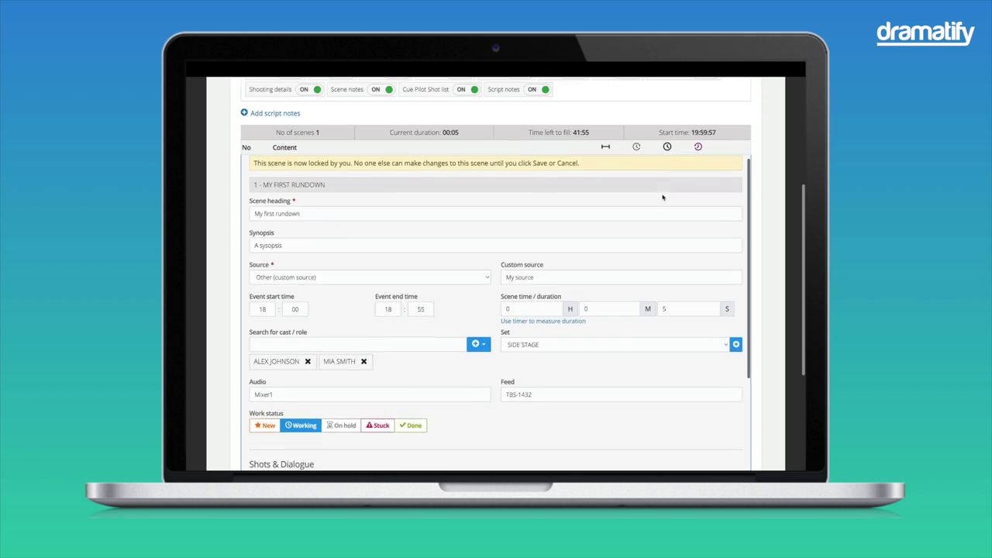
Add a 'Special dialogue' line below Hello! and choose a new paragraph type for it
scroll(663, 198, down, 2)
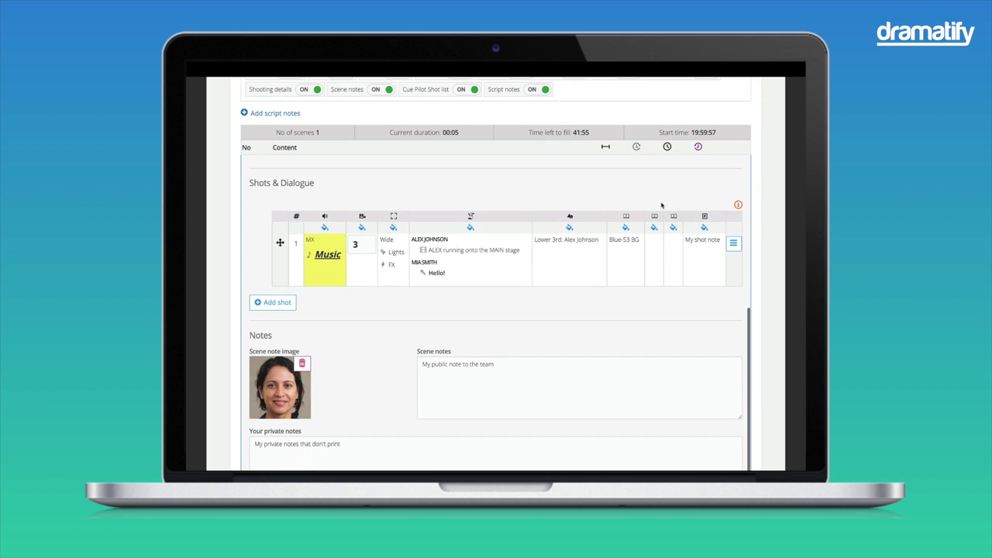
click(465, 273)
key(Return)
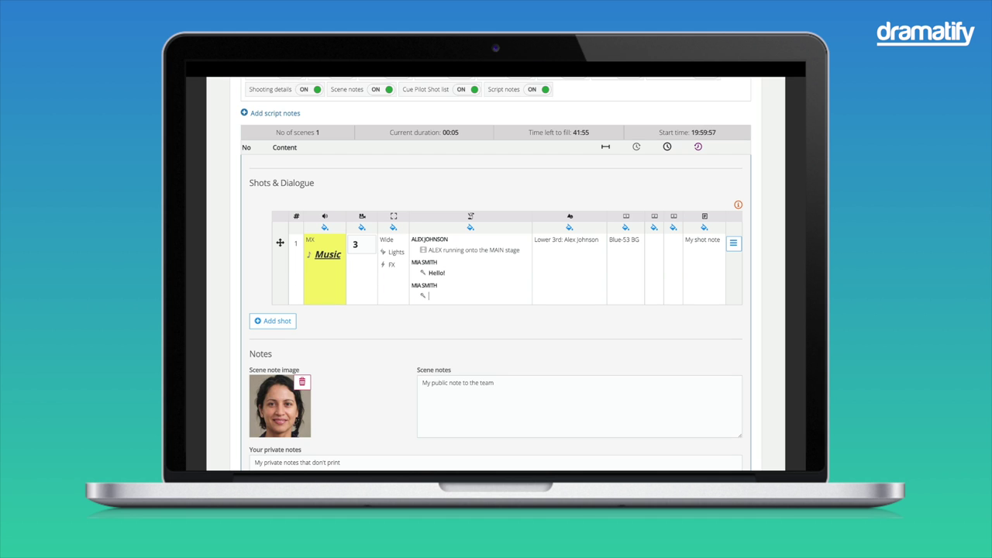
text(Special dialogue)
scroll(496, 310, down, 1)
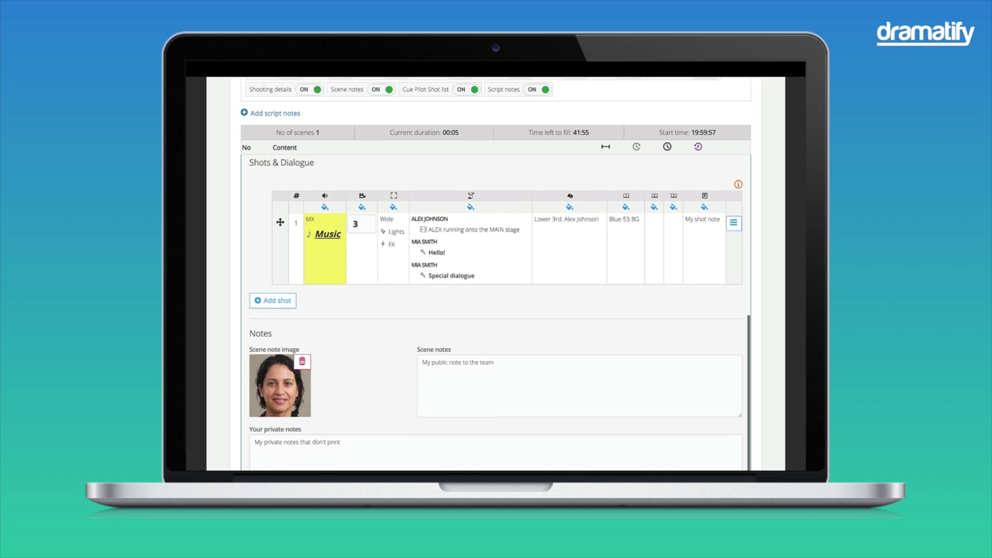
drag(477, 265, 415, 263)
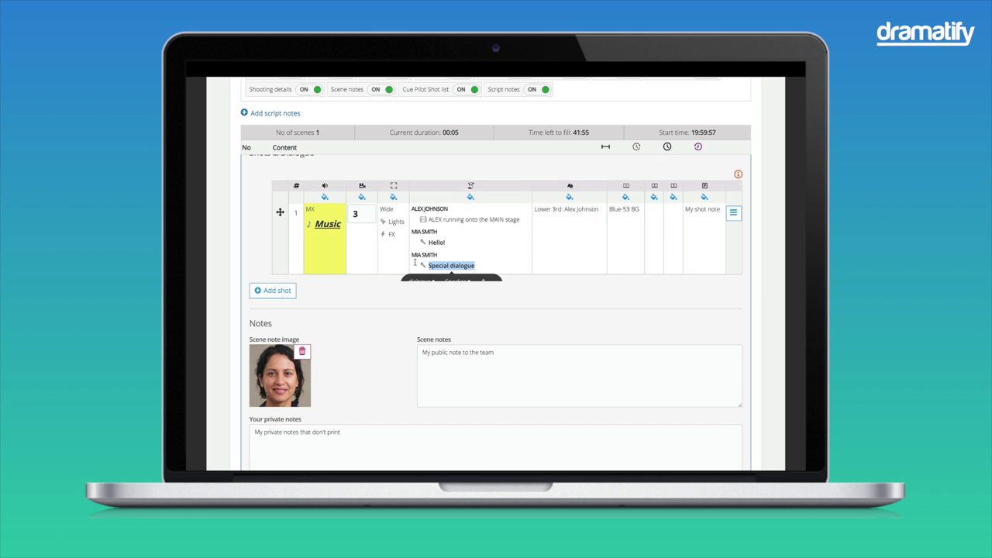
click(420, 241)
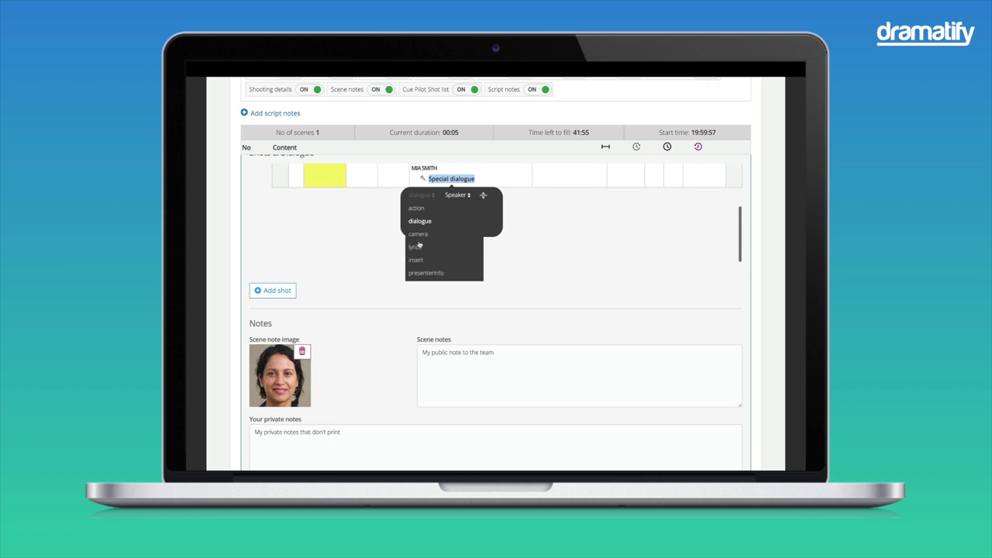
scroll(419, 245, down, 1)
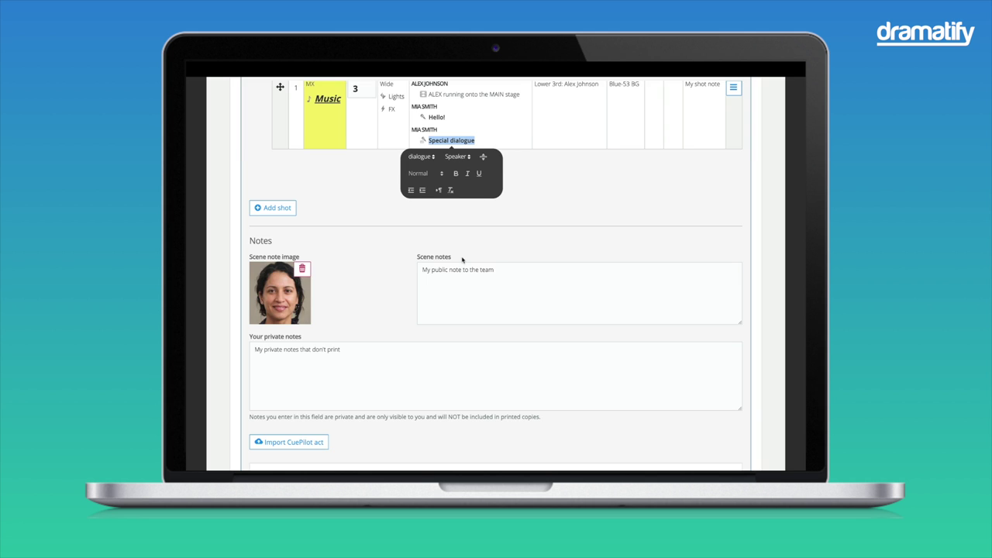
Add shot 2 with the text 'Camera instruction' and set its paragraph type to camera
click(493, 140)
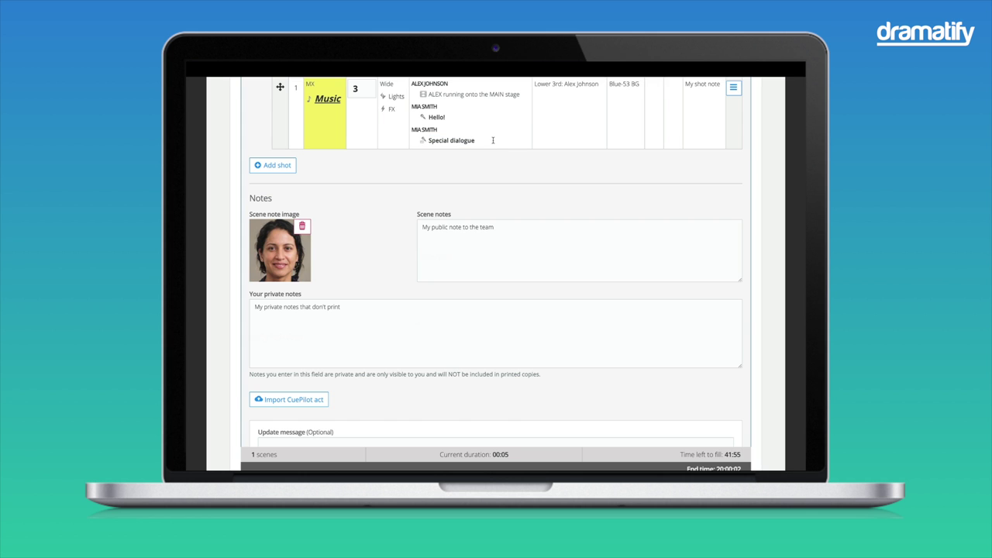
click(273, 214)
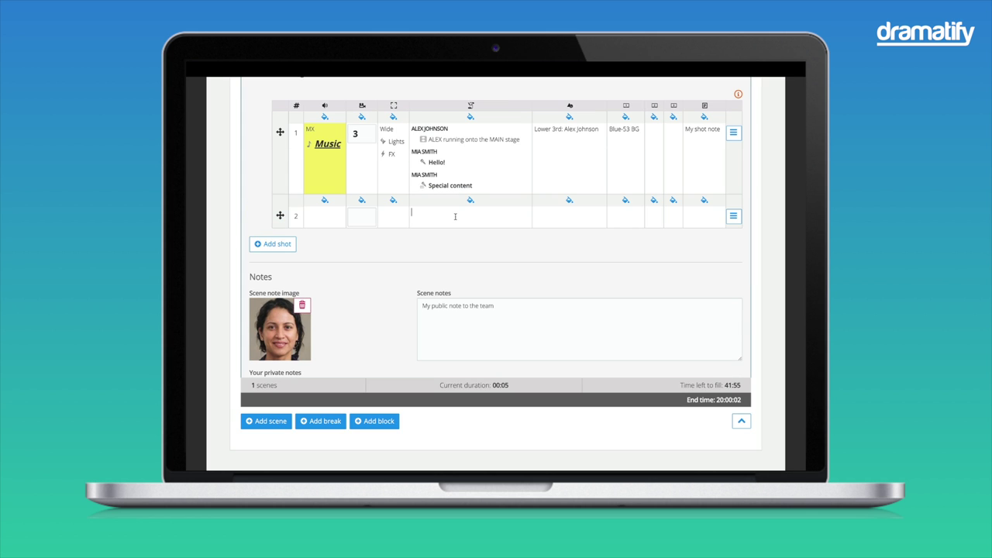
text(Camera instruction)
drag(463, 212, 413, 211)
click(414, 194)
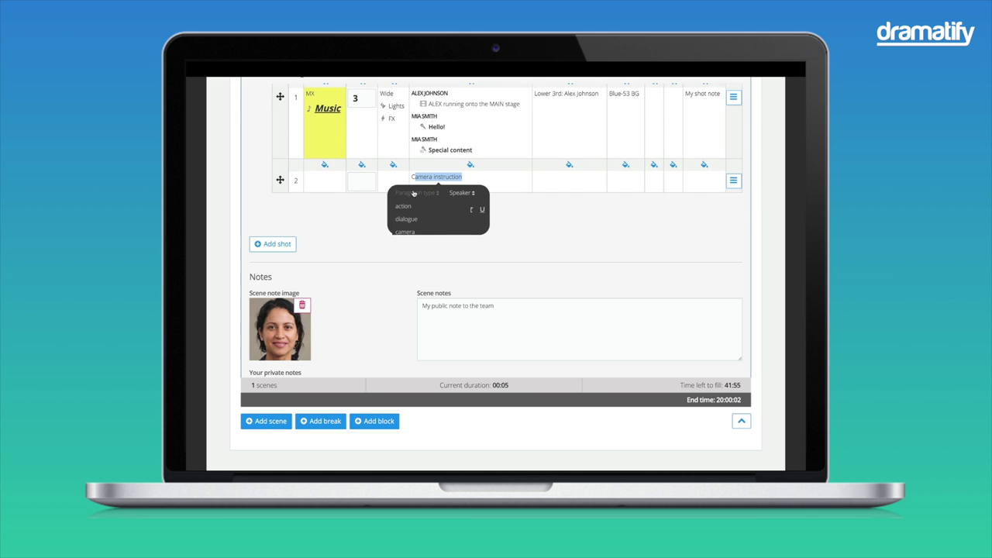
click(410, 191)
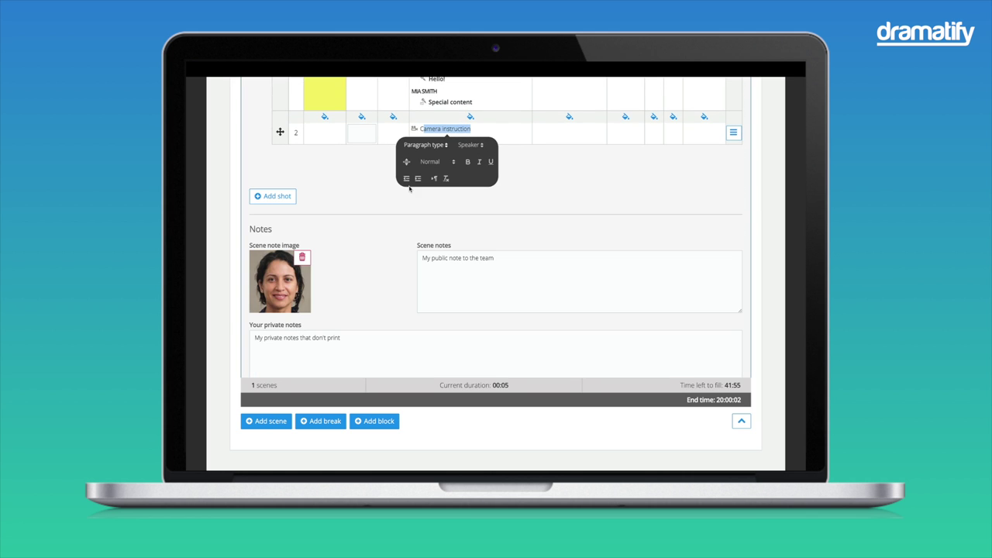
click(510, 128)
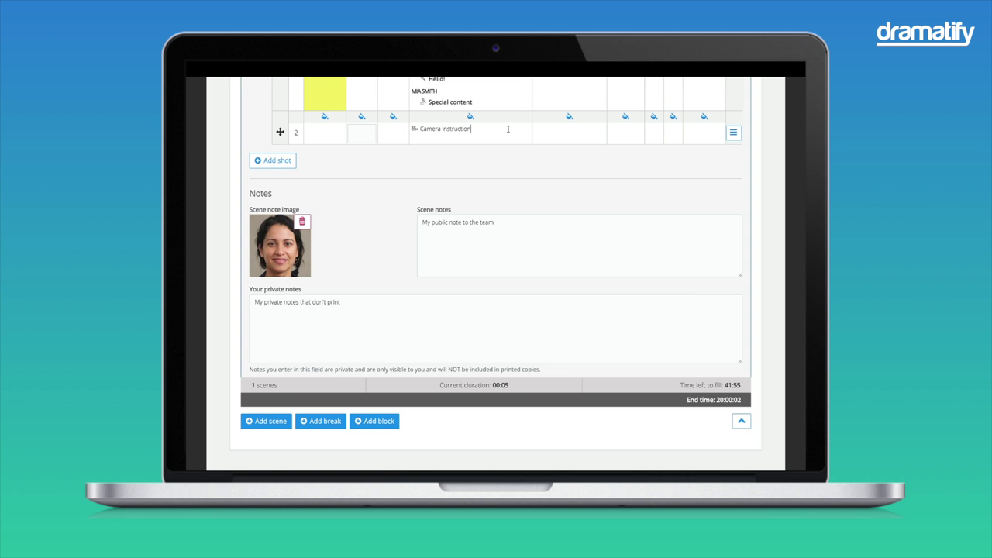
Add shot 3 containing the word 'Lyrics' styled as a lyrics line
click(275, 161)
click(449, 167)
text(Ly)
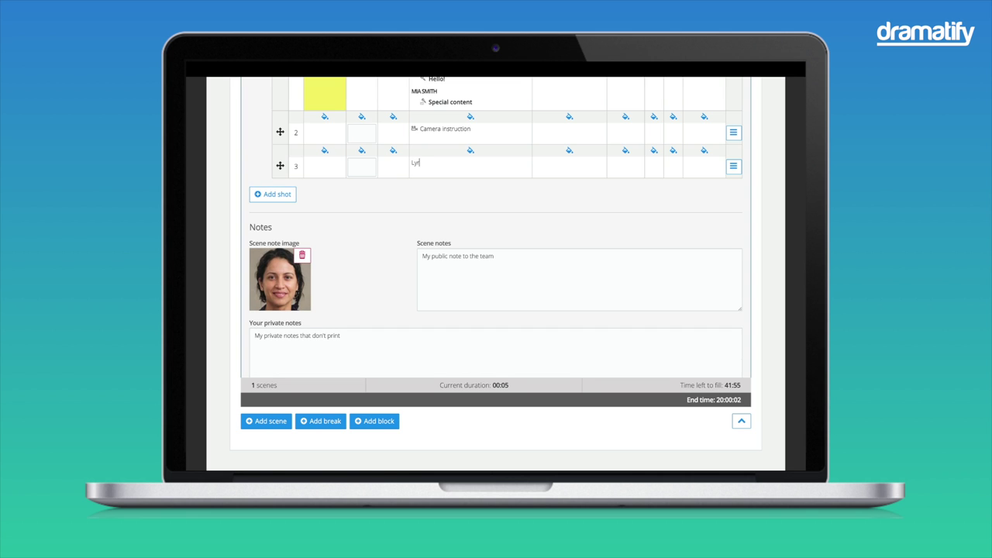
text(rics)
drag(446, 164, 411, 164)
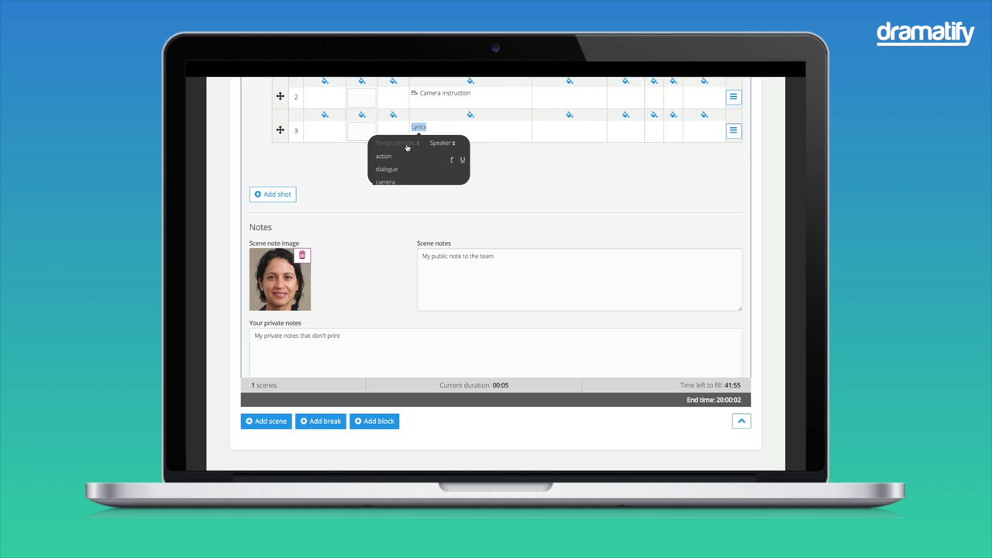
click(384, 142)
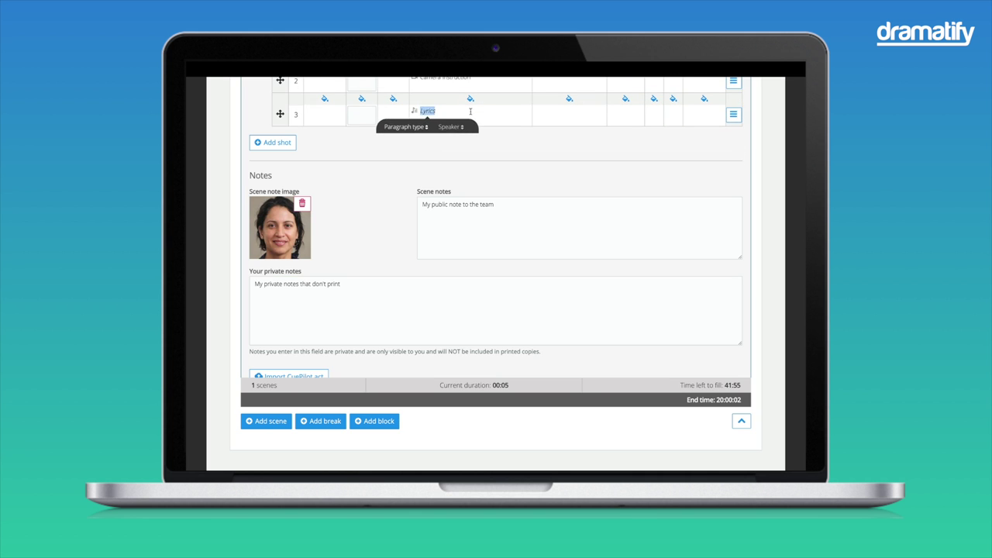
scroll(470, 112, up, 3)
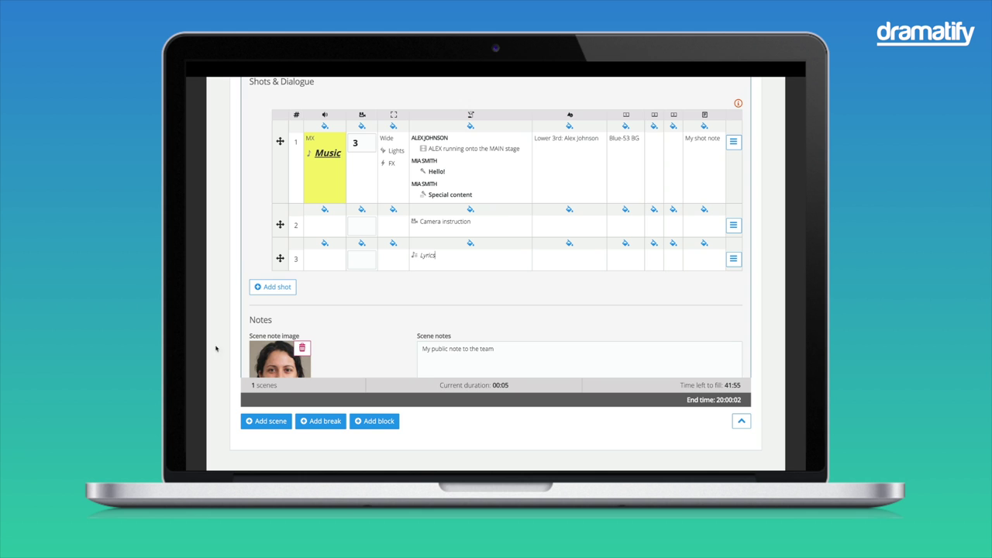
Add shot 4 with 'Pre-recorded content' and set its paragraph type to insert
click(267, 288)
text(P)
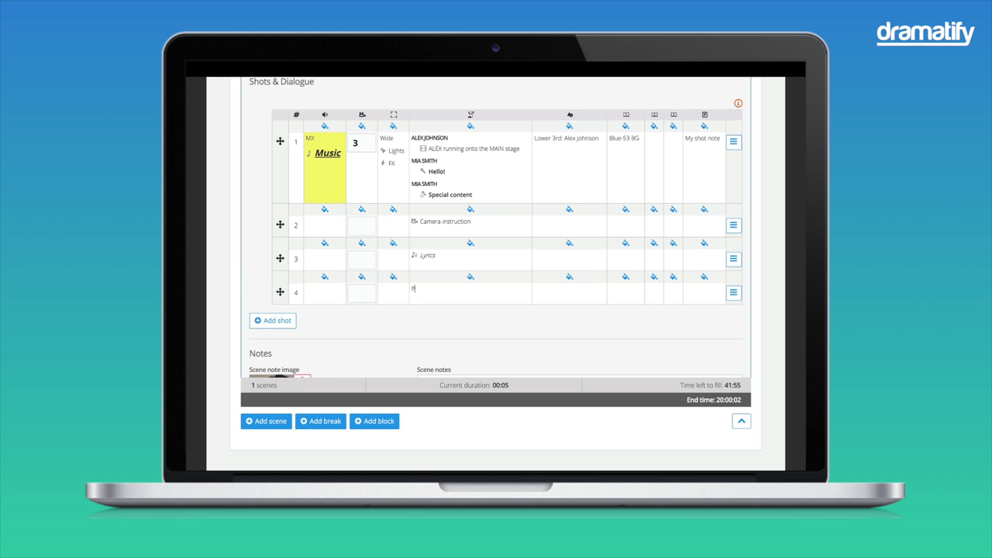
text(re-recorded content)
drag(487, 288, 411, 288)
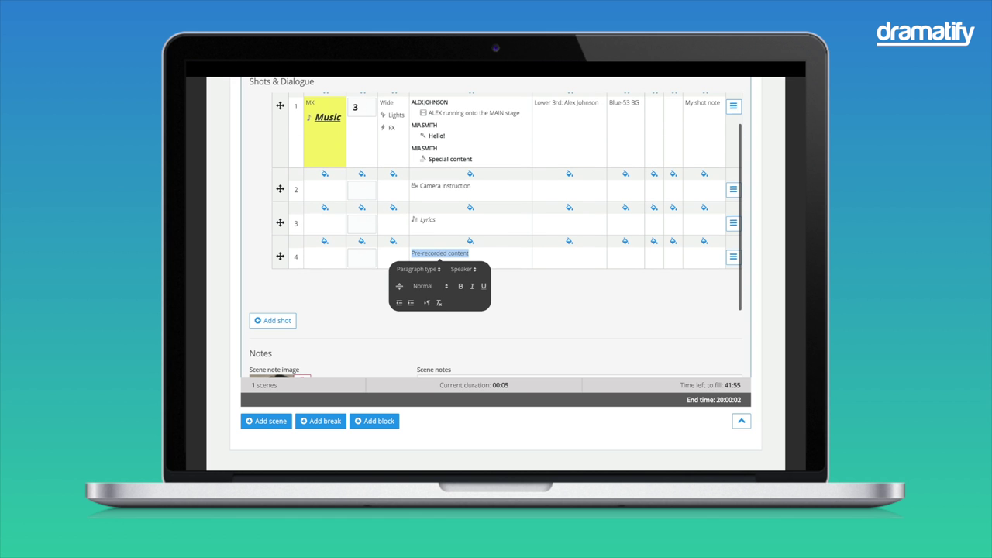
click(419, 269)
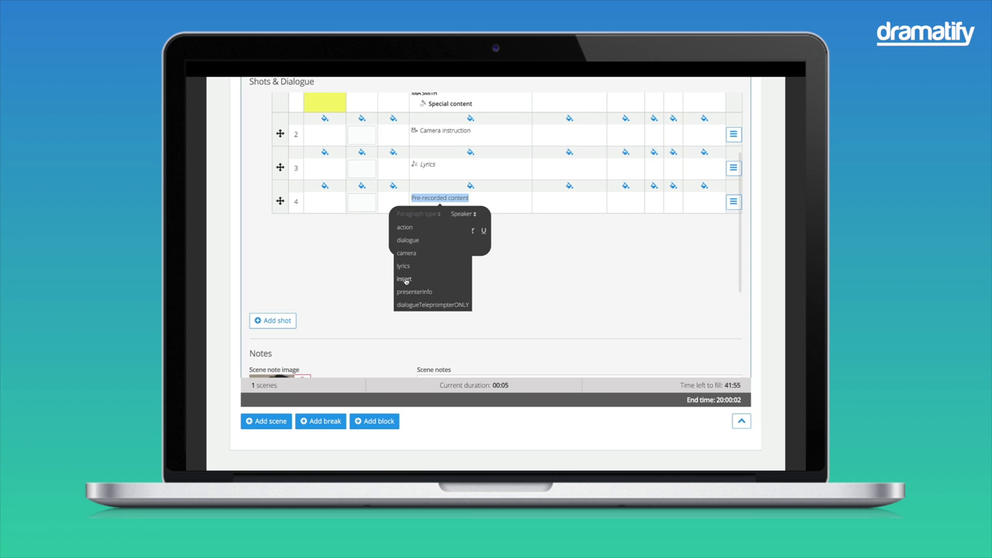
click(404, 280)
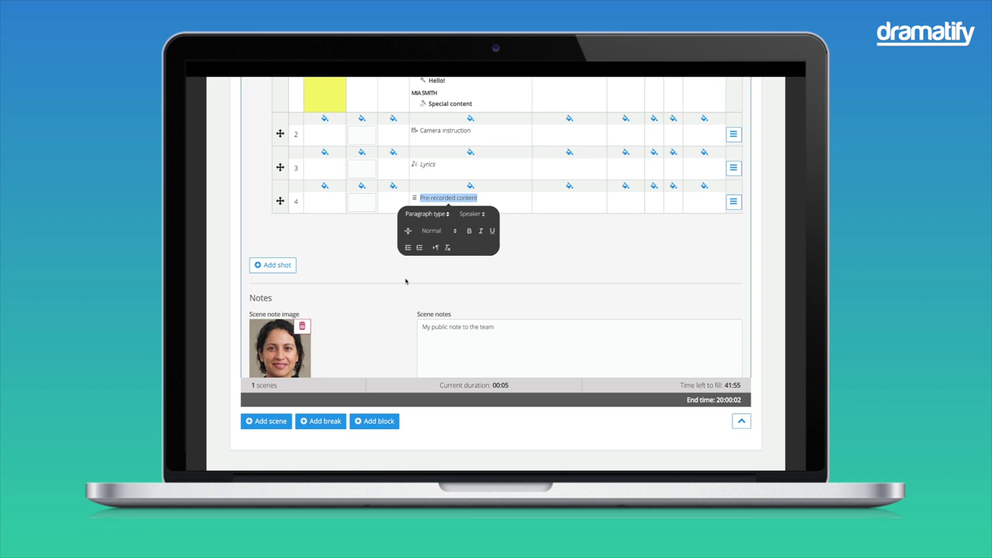
click(500, 199)
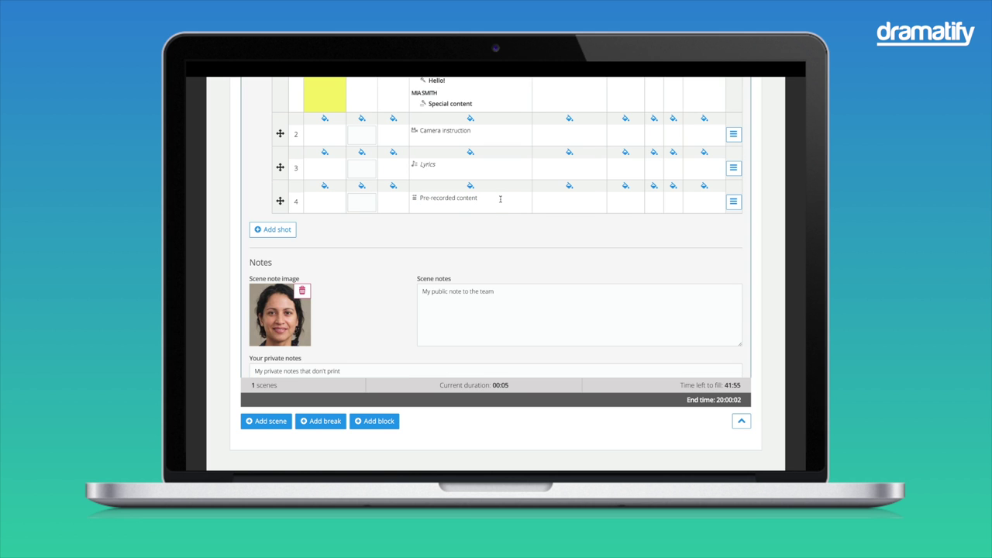
Add a 'Presenterinfo' line below Special content in shot 1, typed as presenterInfo
click(490, 130)
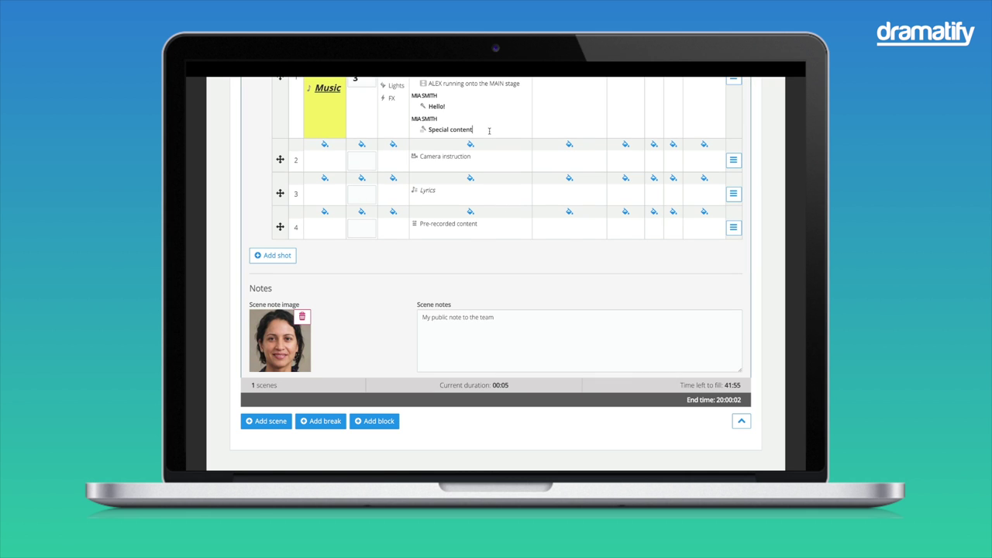
key(Return)
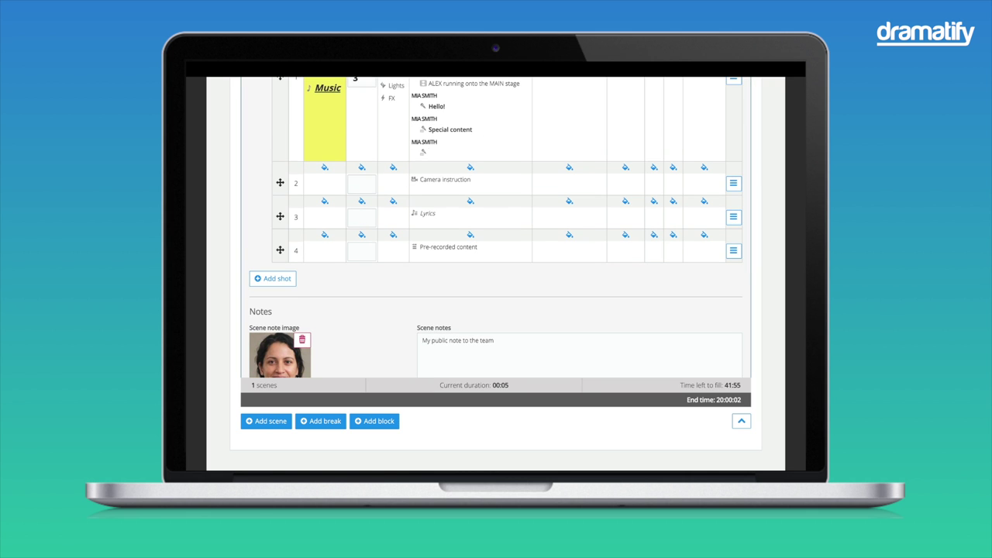
text(Presenterinfo)
key(shift+Home)
scroll(496, 225, down, 1)
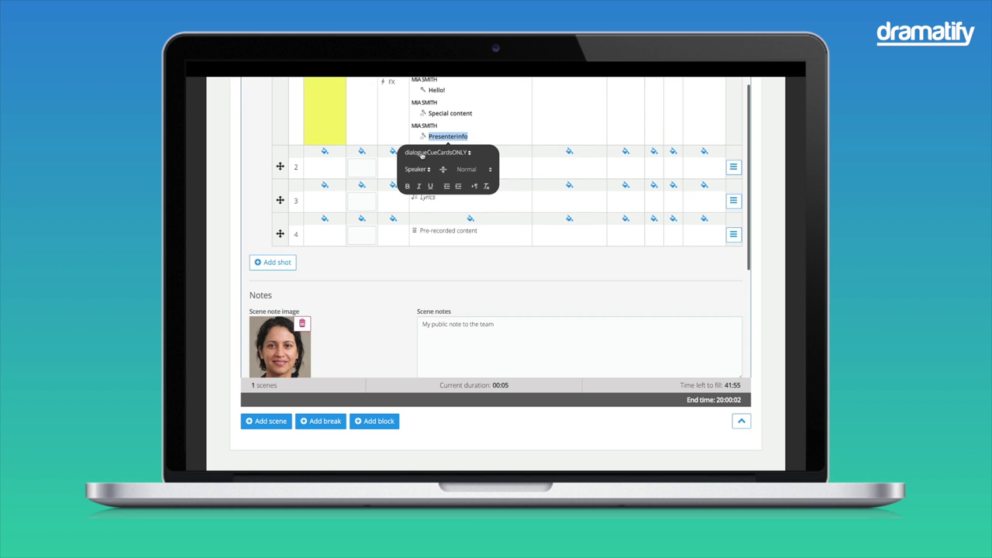
click(438, 152)
click(422, 231)
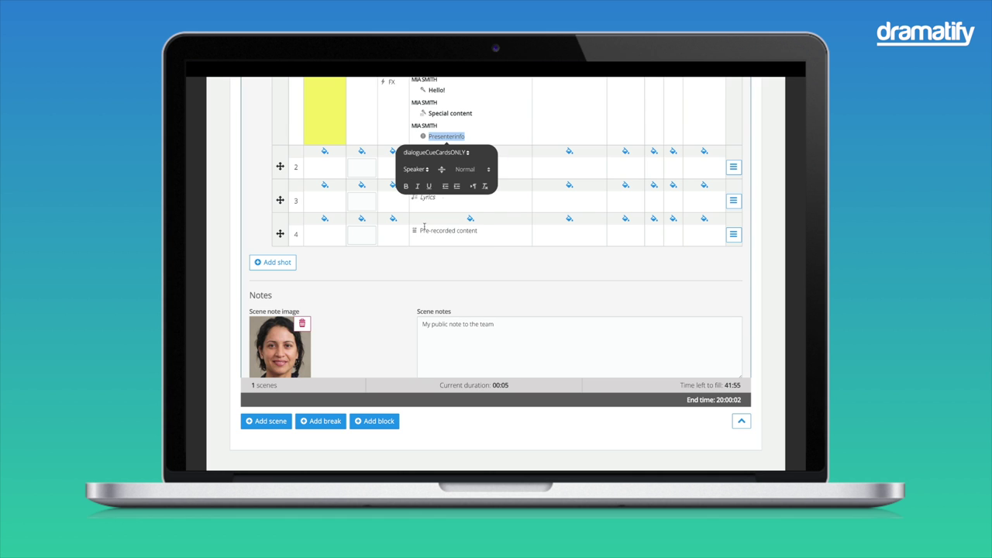
click(490, 135)
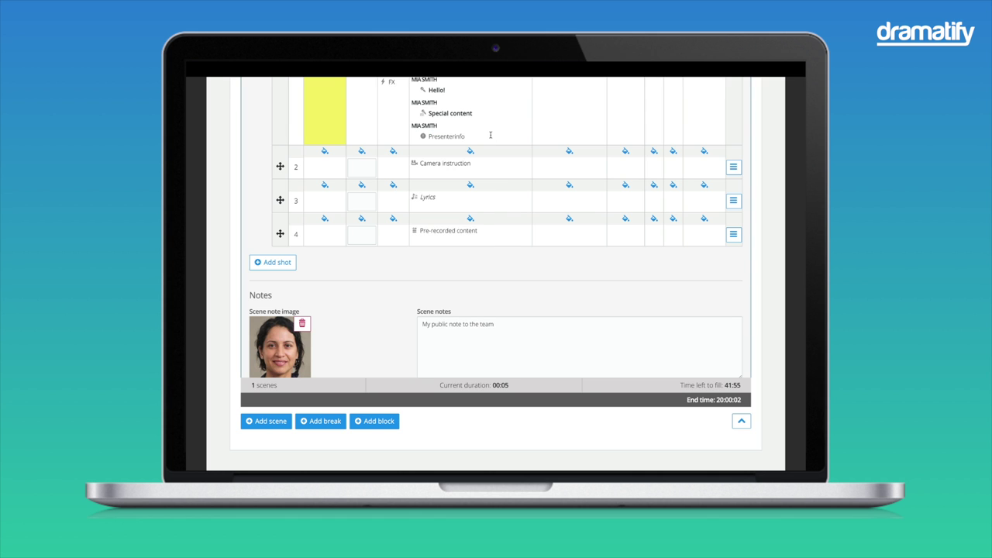
scroll(490, 135, up, 2)
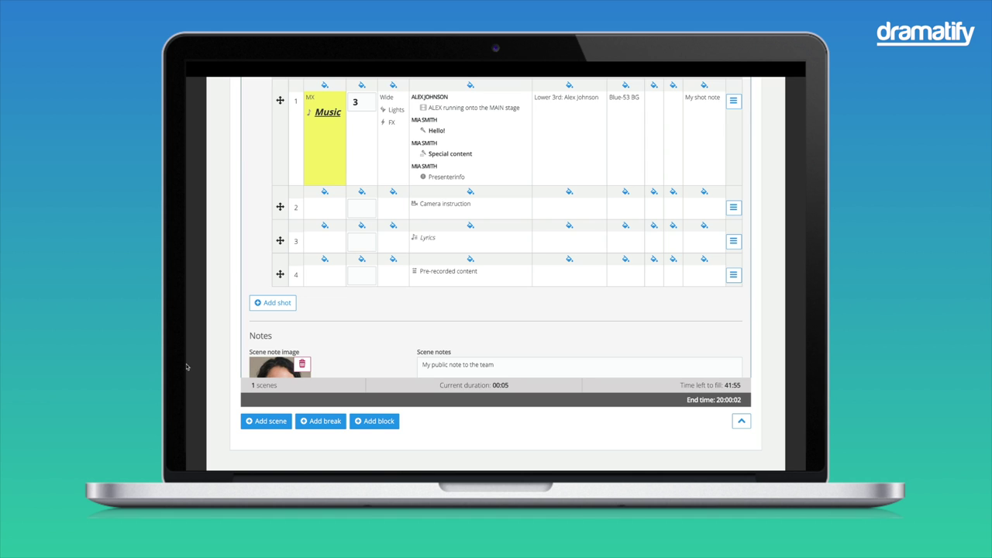
Add shot 5 and paste the script text into it
scroll(277, 371, down, 1)
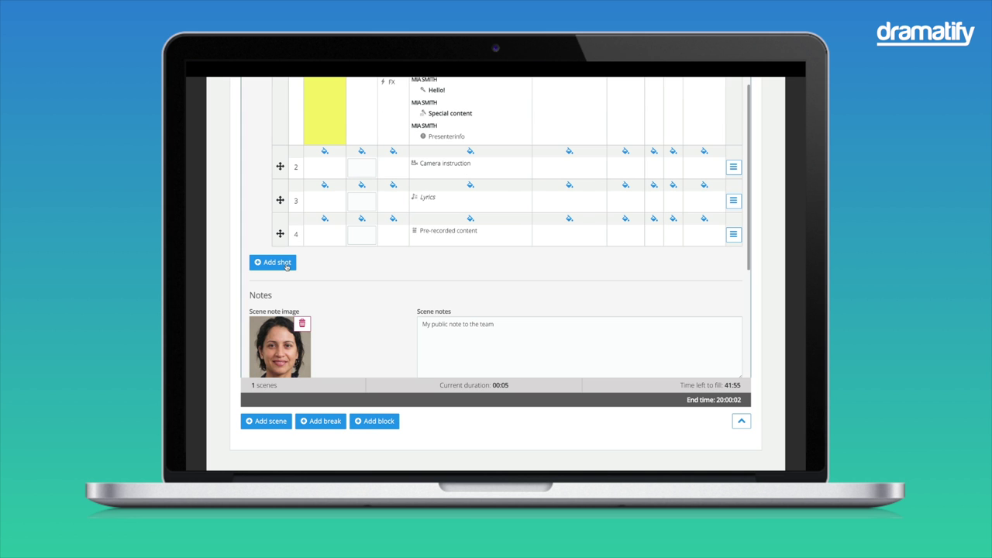
click(280, 263)
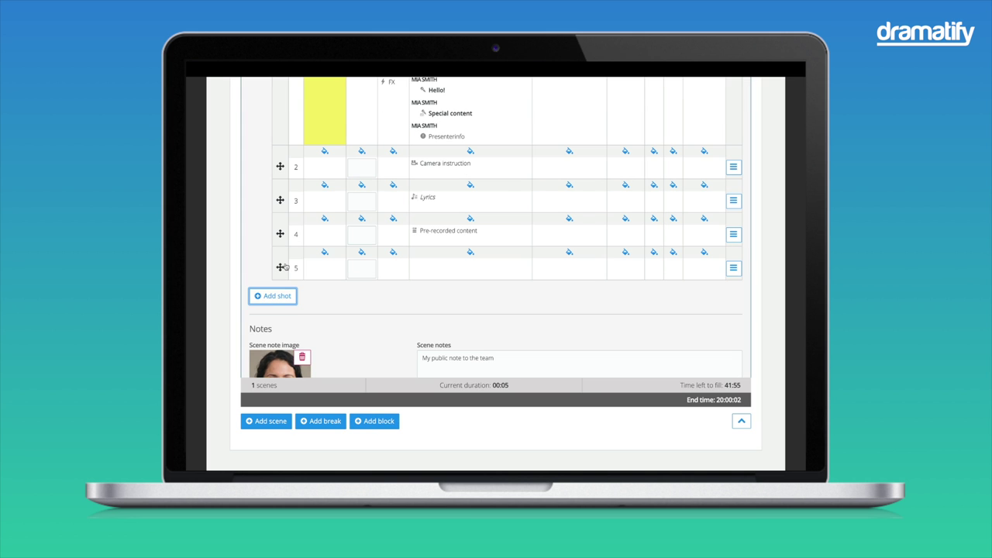
scroll(427, 270, down, 3)
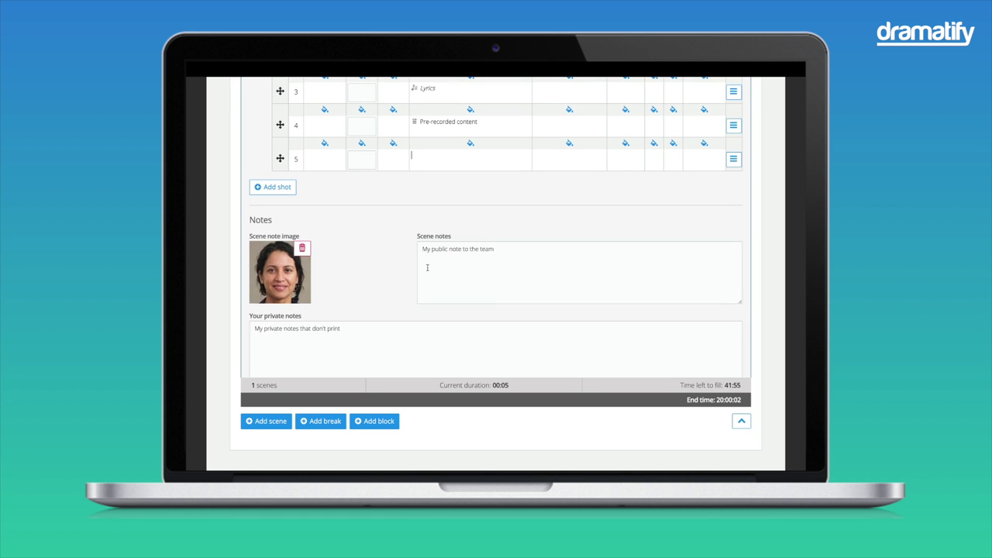
text(ALEX running onto the MAIN stage ALEX jumping to 2ND Stage ALEX greeting audience Wide shot - Audience & stage  ALEX: Hello and good evening We have a very special Friday morning for you! Join us for the Black, the weekly news panel, this spring's hottest fashion from the London Fashion week and Emma James!)
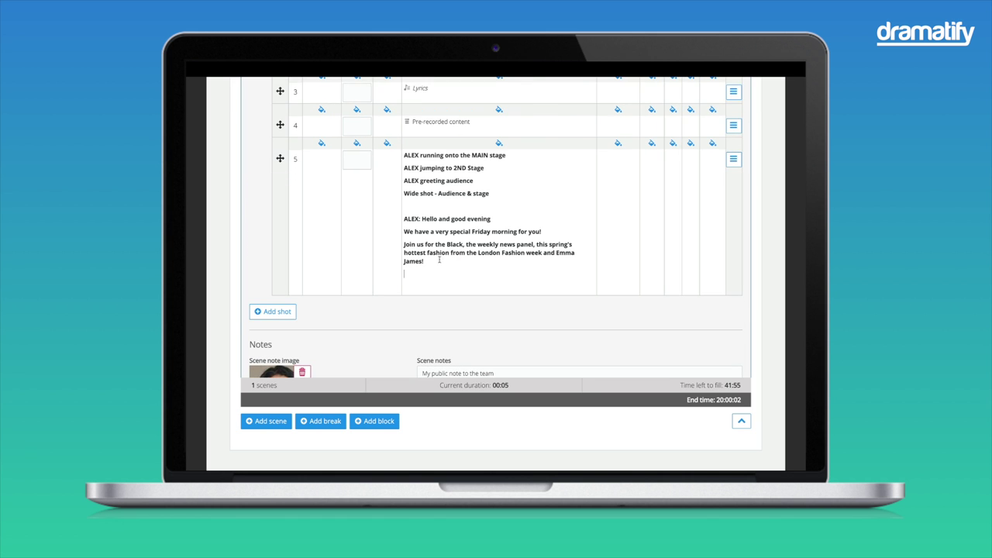
Select all the pasted script in shot 5 and clear its bold formatting
mouse_move(425, 262)
mouse_down()
mouse_move(433, 253)
mouse_move(406, 194)
mouse_move(405, 156)
mouse_move(543, 237)
mouse_move(439, 261)
mouse_up()
click(404, 155)
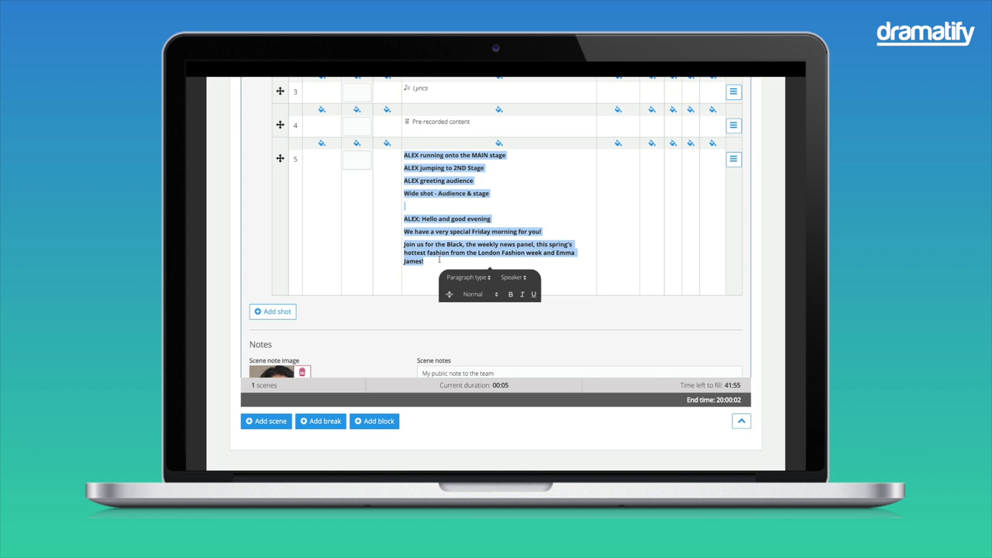
scroll(442, 243, down, 1)
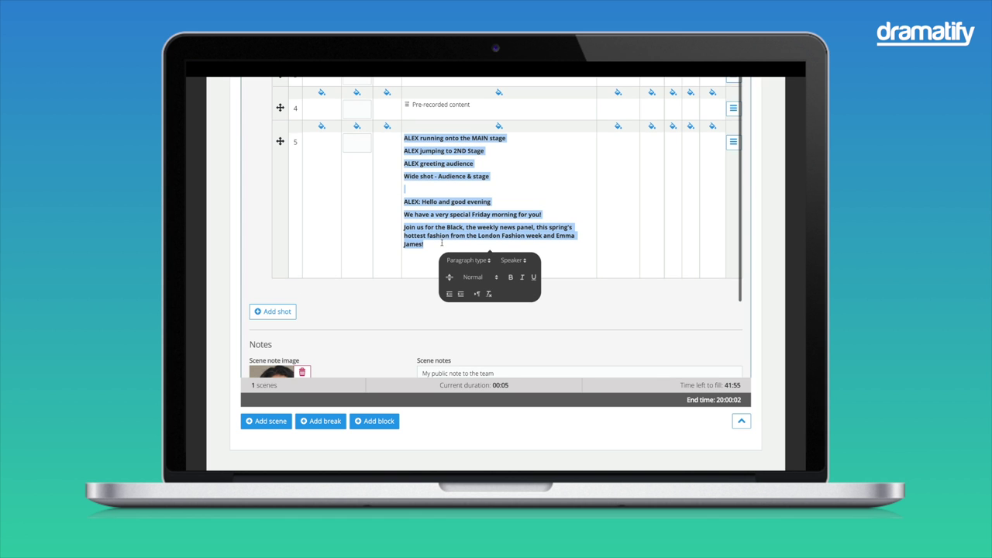
click(490, 294)
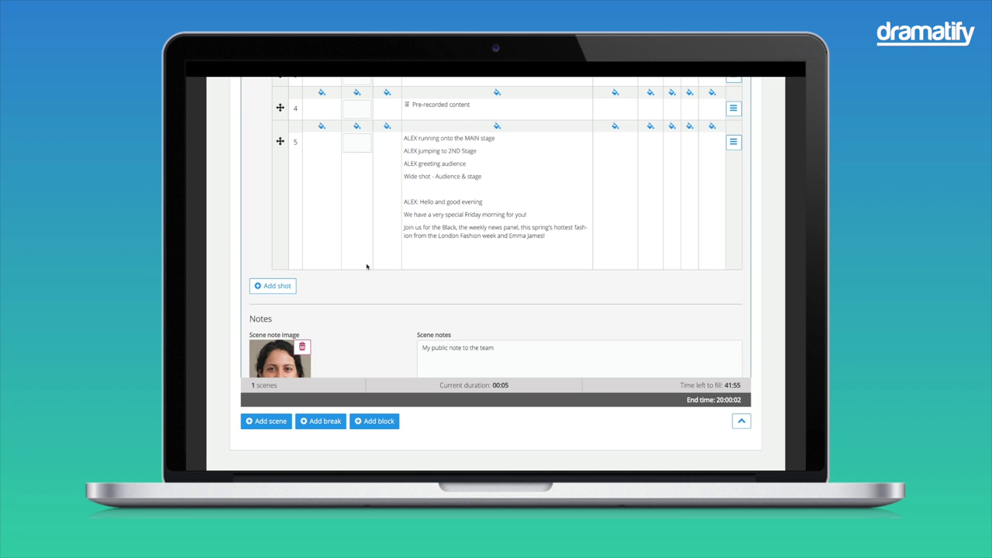
Split the ALEX greeting lines into shot 6 and his dialogue into shot 7, removing blank lines
drag(548, 240, 404, 161)
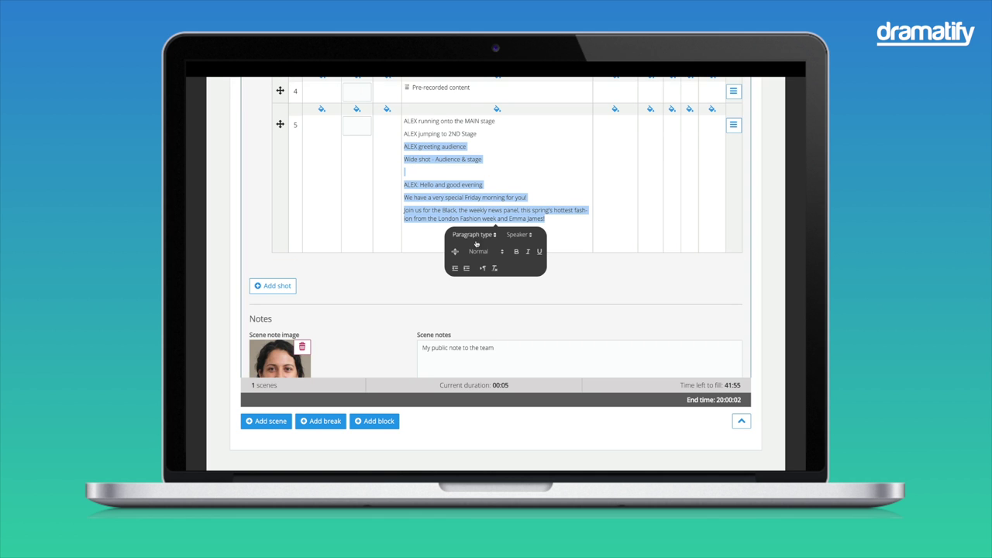
click(456, 251)
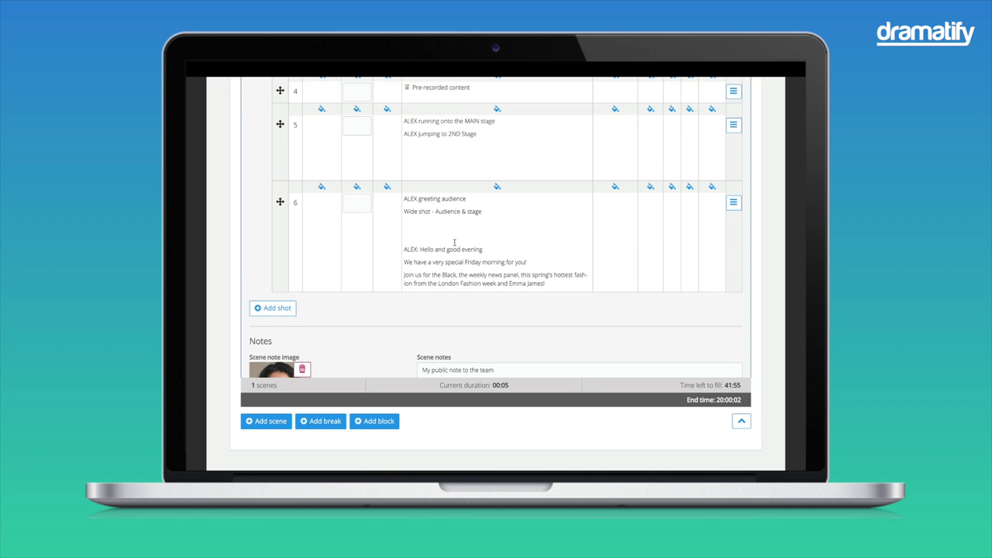
click(412, 176)
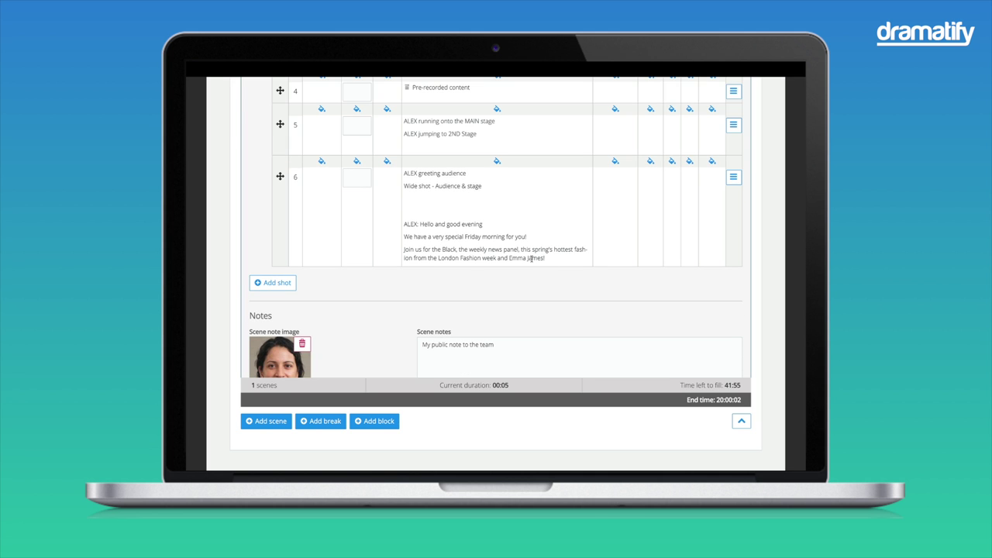
drag(545, 258, 404, 222)
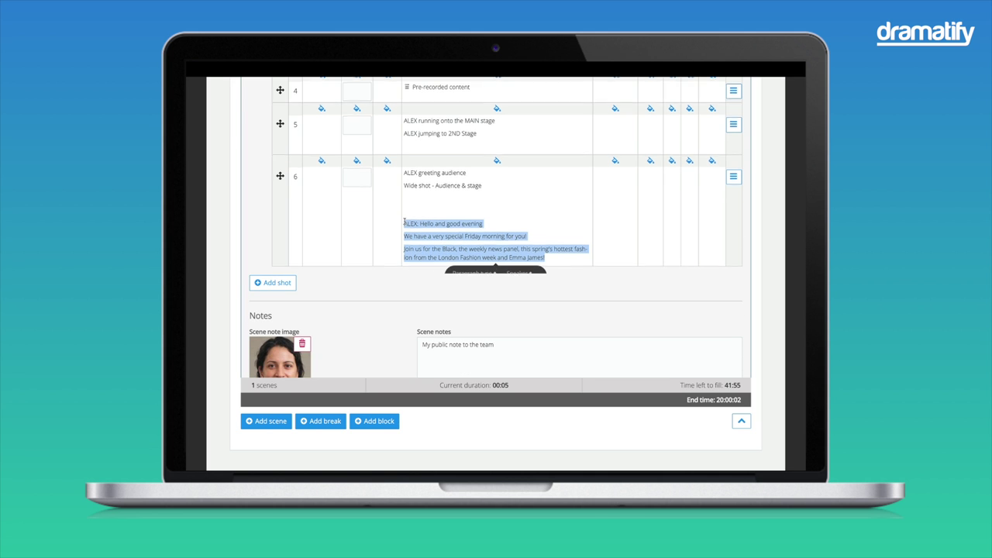
click(456, 251)
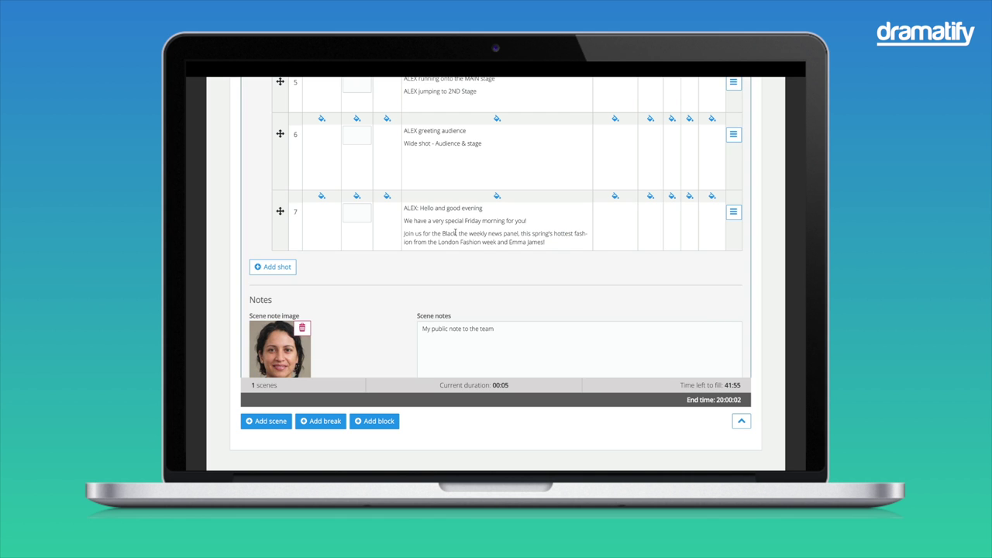
click(419, 185)
key(BackSpace)
key(BackSpace)
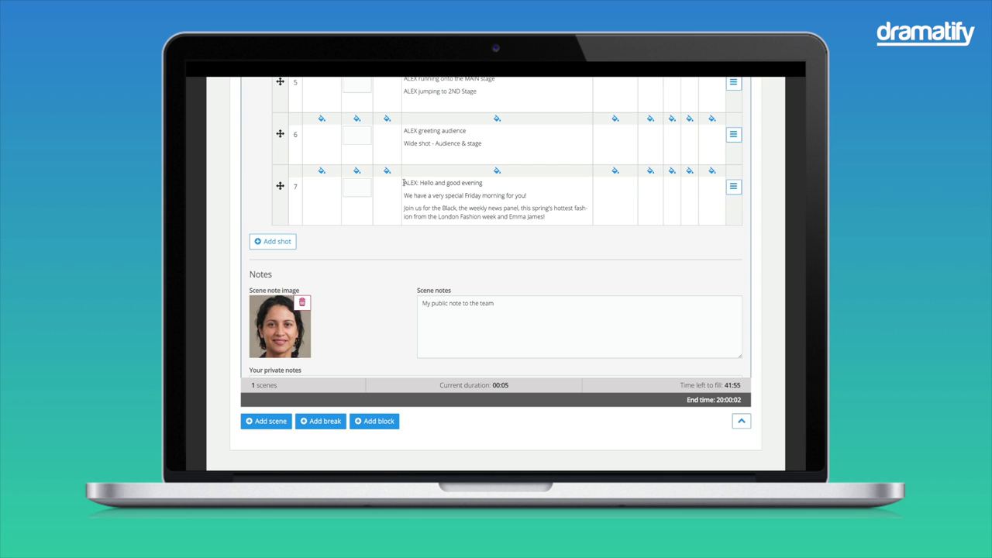
Merge shot 7's dialogue into shot 6 and move Camera instruction after the script shots
click(733, 187)
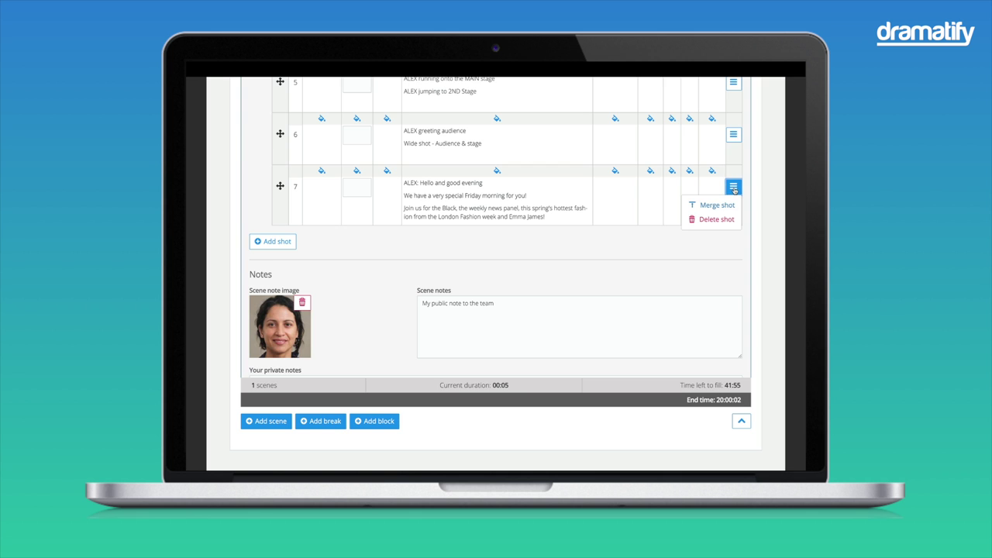
click(724, 203)
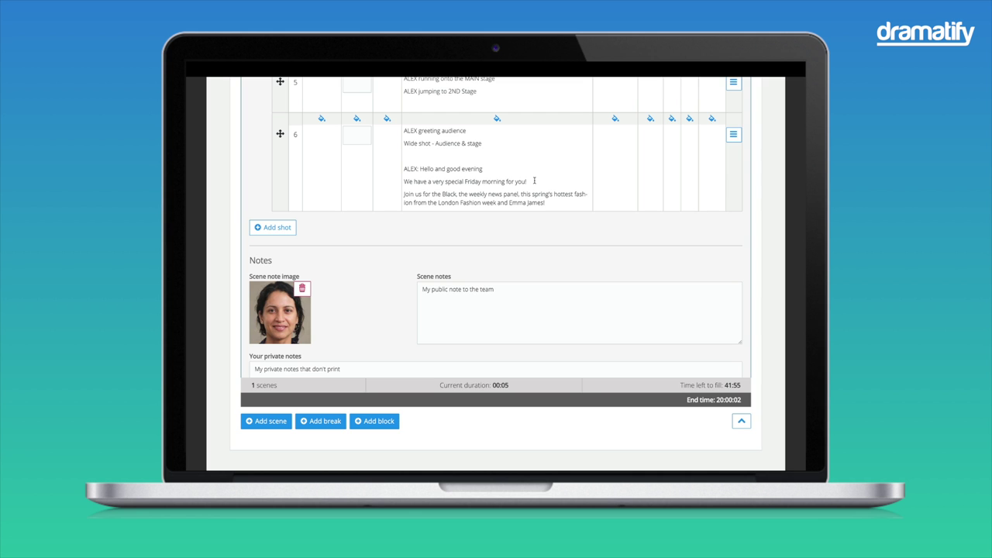
scroll(465, 180, up, 3)
scroll(466, 183, down, 2)
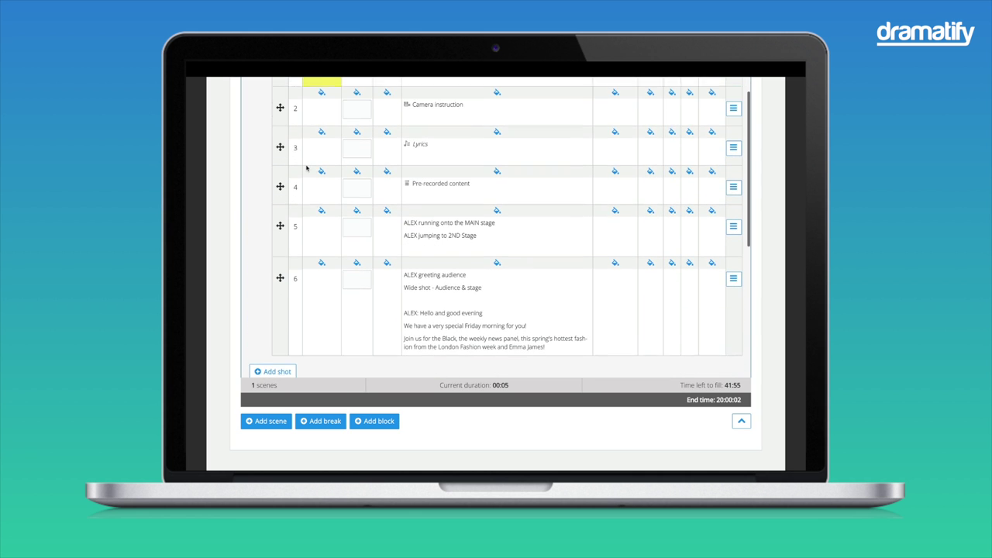
drag(280, 222, 280, 291)
drag(280, 142, 300, 308)
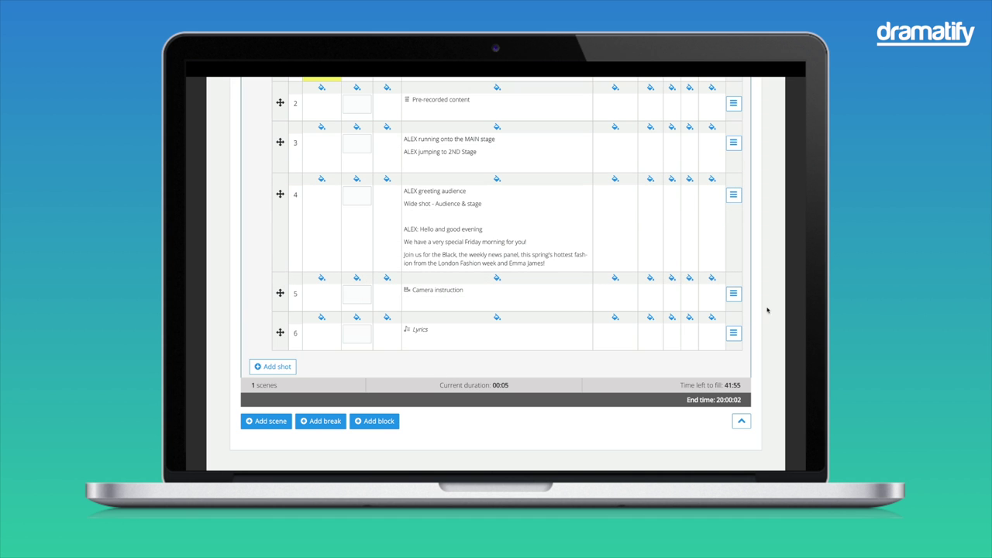
Delete the Lyrics shot from the scene
click(733, 333)
scroll(735, 341, down, 2)
scroll(737, 337, down, 2)
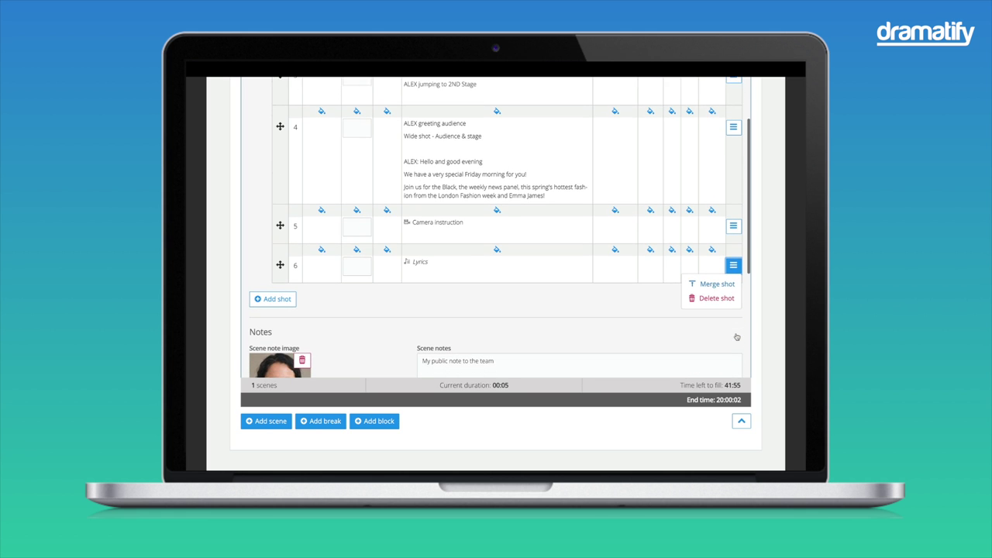
click(724, 299)
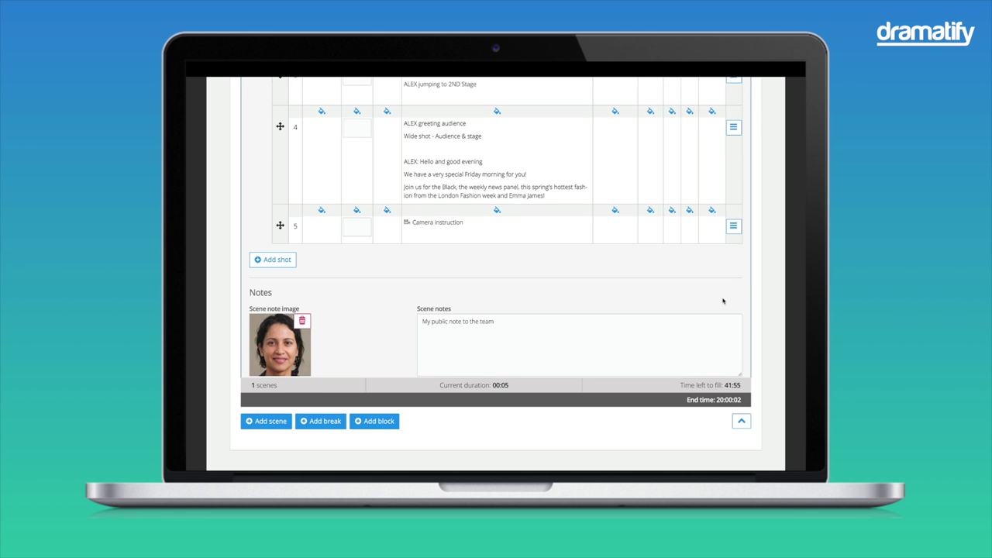
scroll(723, 302, down, 6)
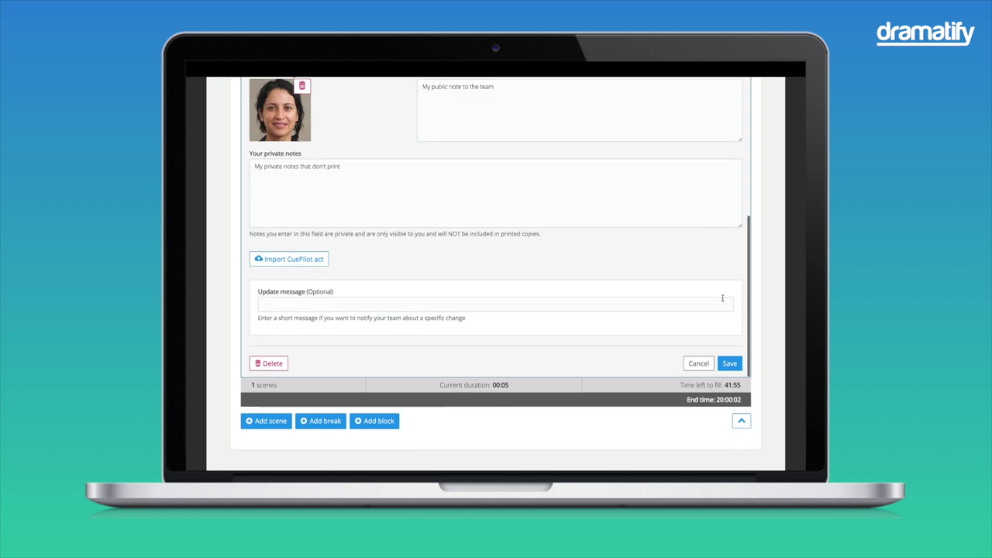
Save scene 1 so the rundown shows its five shots
click(730, 363)
scroll(729, 365, up, 2)
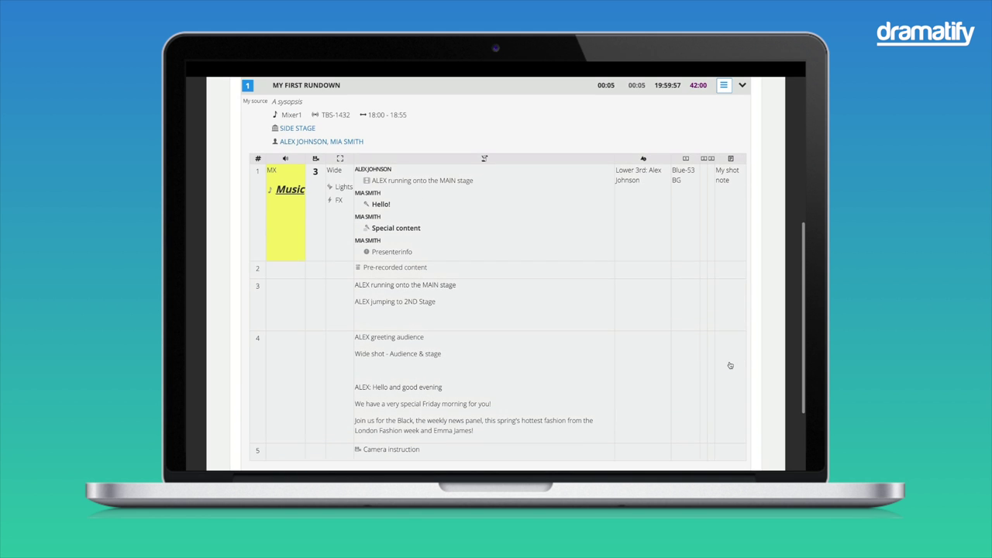